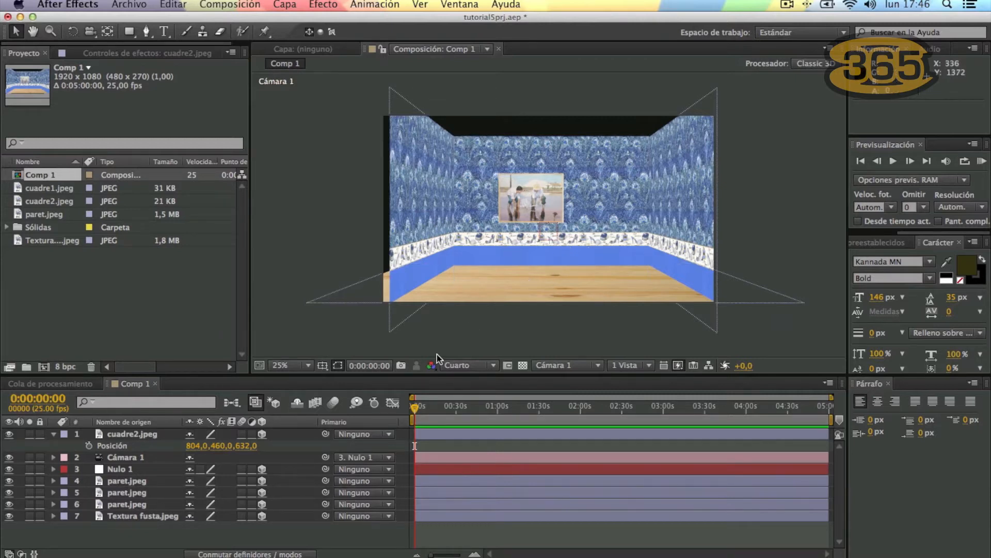
Step: Create a white spot light with 152% intensity, a 99° cone angle and shadow casting on
right_click(238, 537)
mouse_move(379, 419)
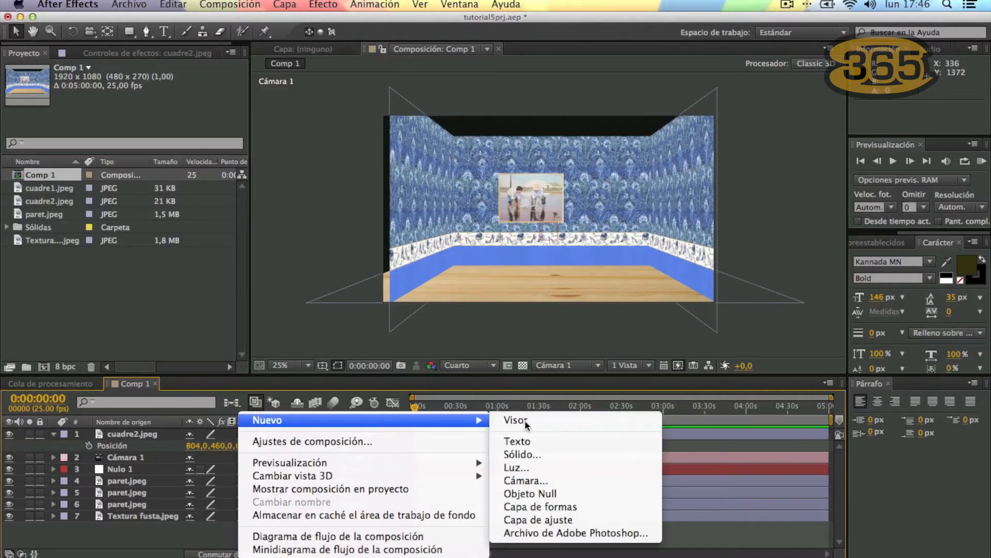
click(551, 469)
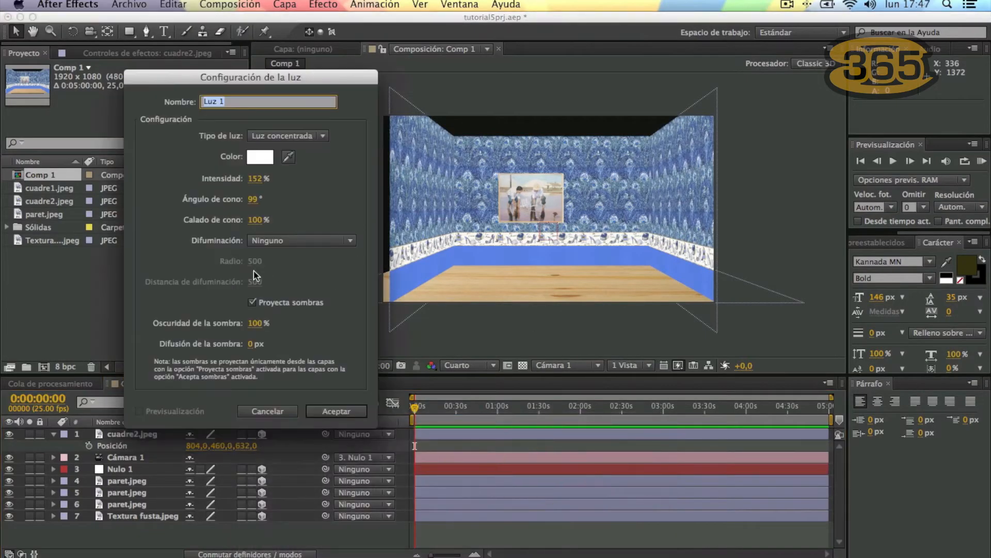
click(327, 411)
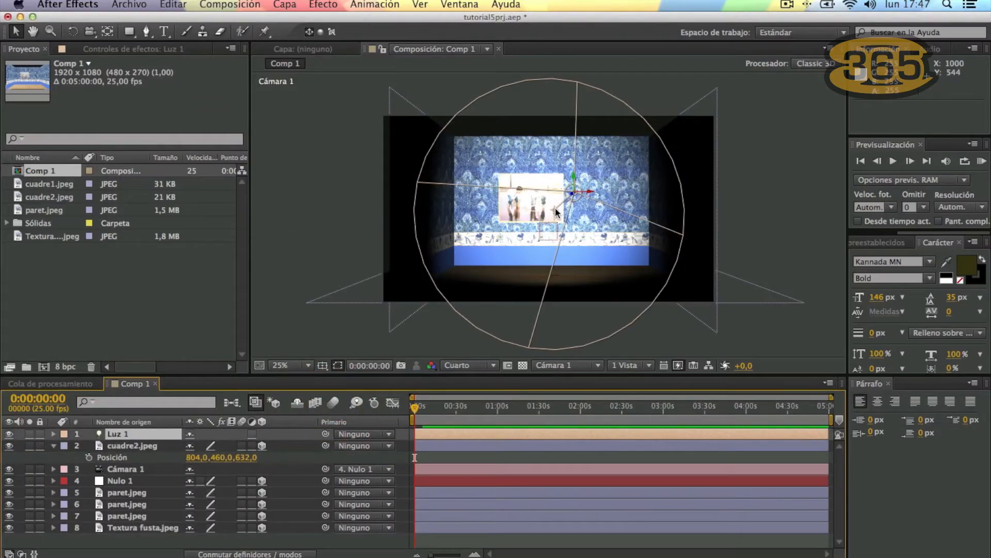
Step: Raise Luz 1 above the room and aim its point of interest at the back wall, at about 883, 660, -1
drag(556, 206, 579, 281)
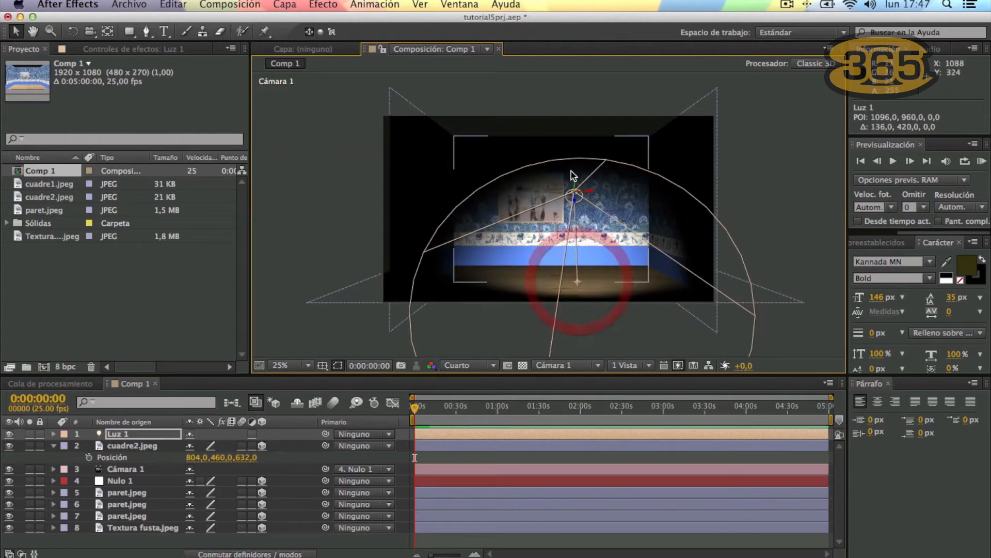
drag(576, 180, 553, 77)
drag(590, 105, 463, 41)
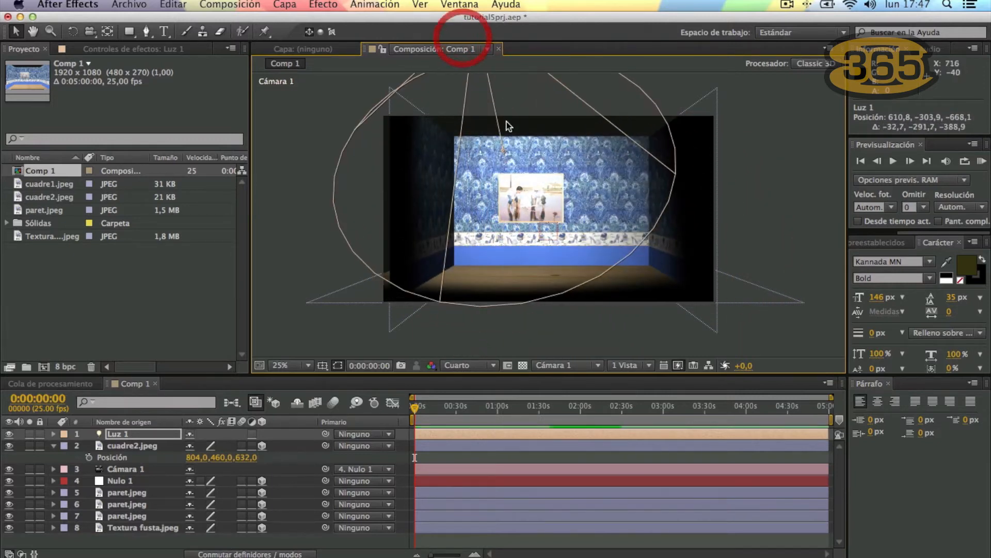
drag(503, 149, 541, 230)
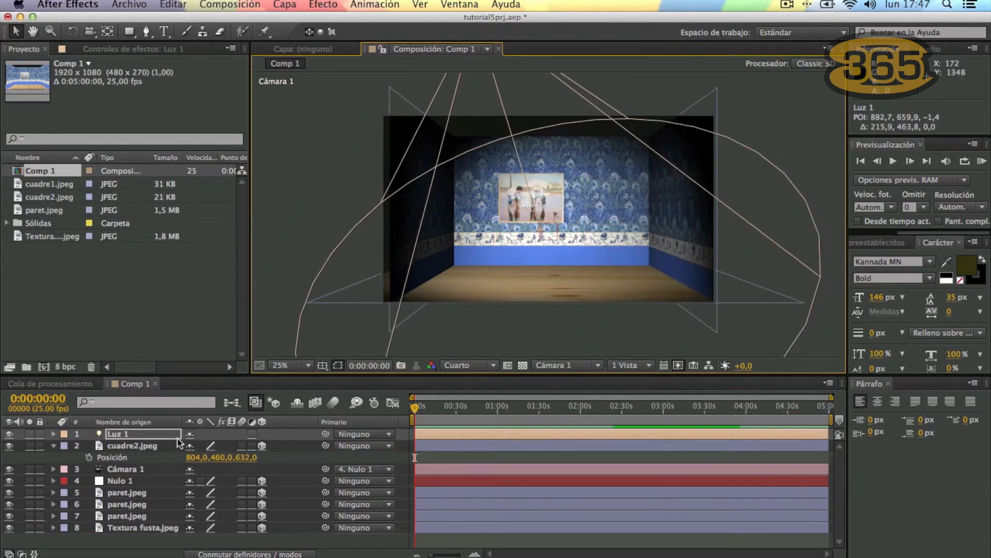
Step: Set Luz 1's intensity to 165% and cone angle to 53°, adjust its shadow darkness, and re-aim it at about 735, 740, -1
double_click(144, 435)
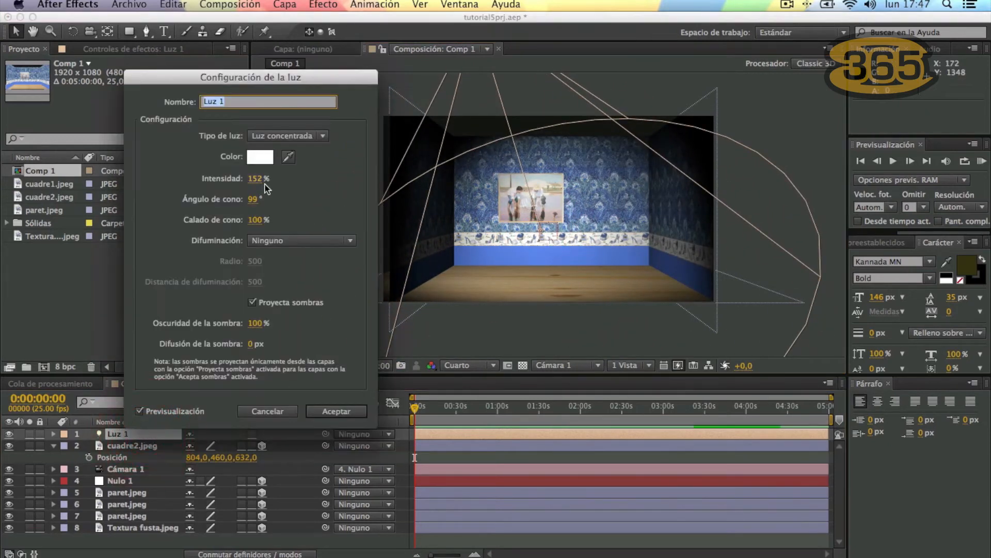
mouse_move(256, 181)
mouse_down()
mouse_move(644, 194)
mouse_move(409, 183)
mouse_move(358, 203)
mouse_move(256, 198)
mouse_move(304, 199)
mouse_move(252, 190)
mouse_up()
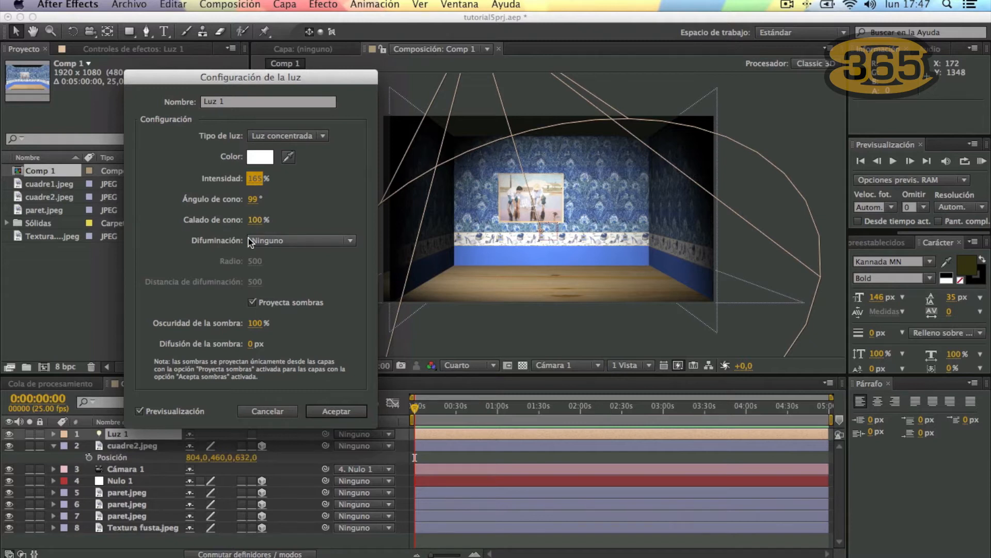
drag(253, 200, 421, 195)
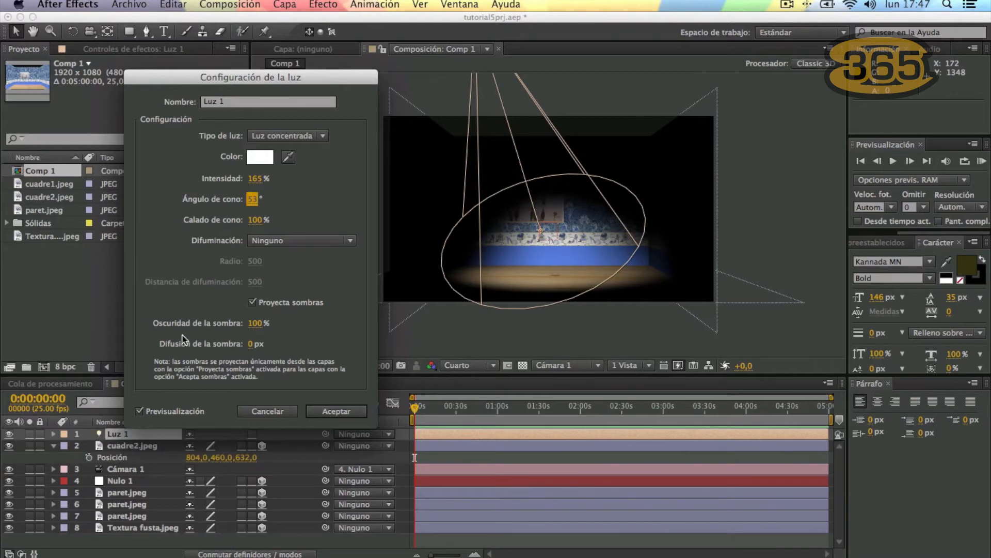
click(256, 325)
drag(342, 324, 374, 326)
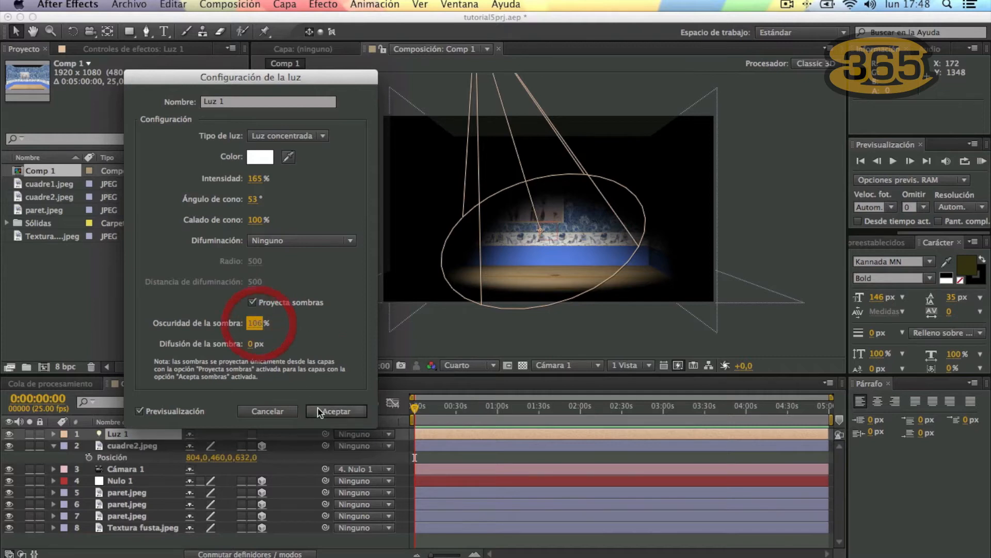
click(335, 411)
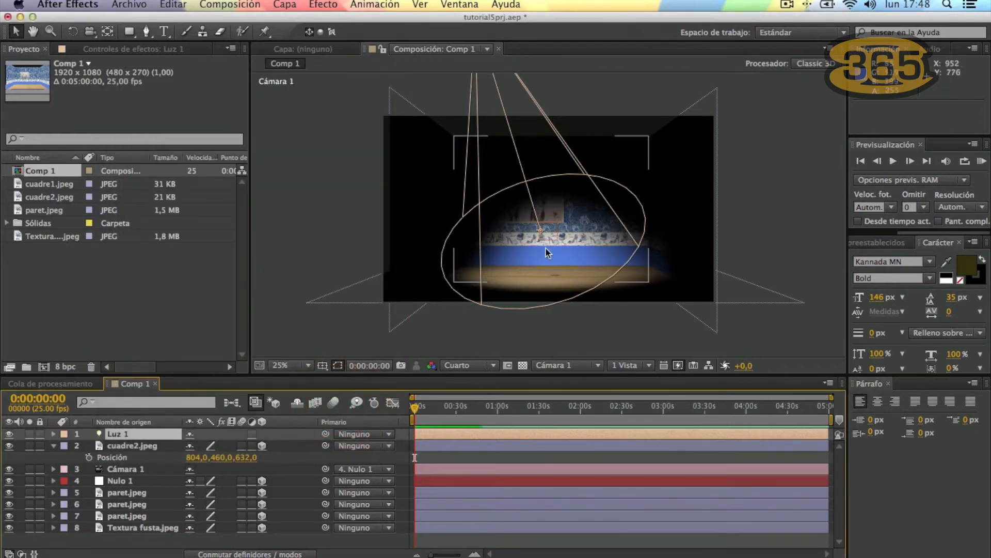
drag(540, 235, 515, 246)
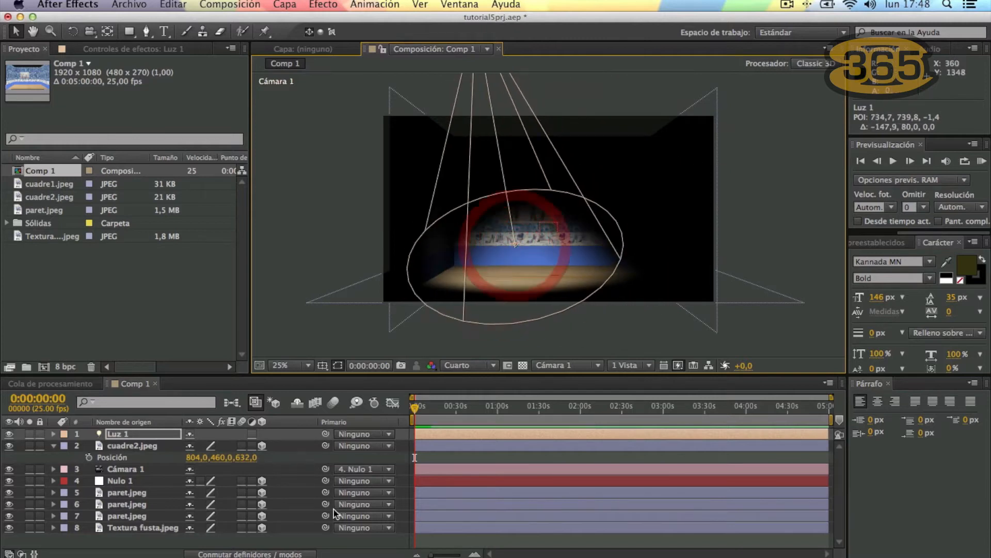
Step: Add a second null object to the composition and parent it to Luz 1
right_click(156, 548)
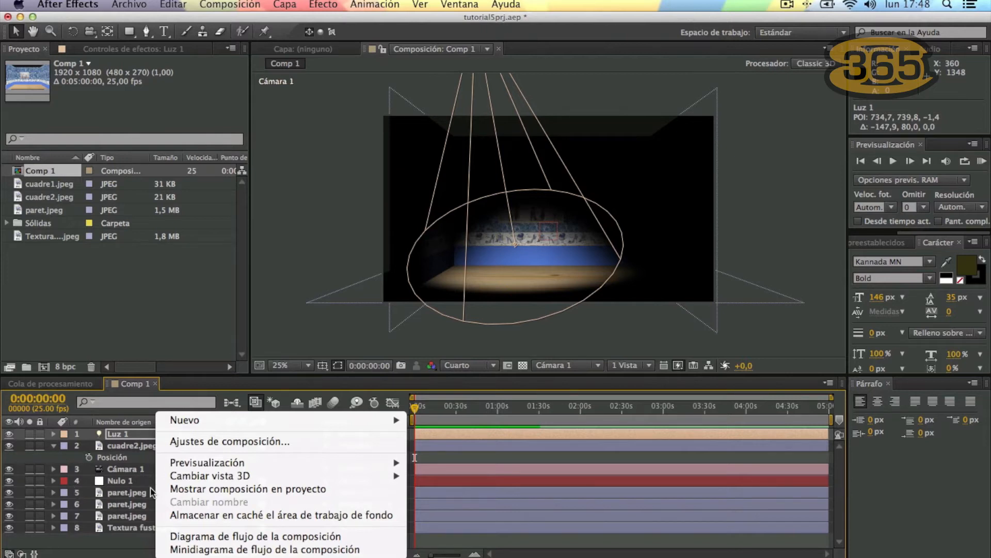
mouse_move(258, 421)
click(473, 493)
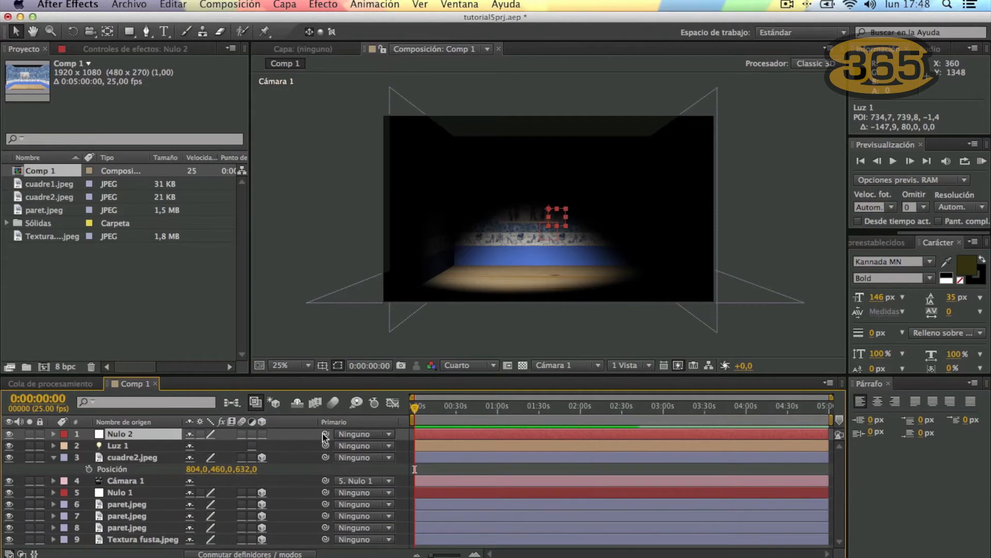
drag(325, 435, 115, 449)
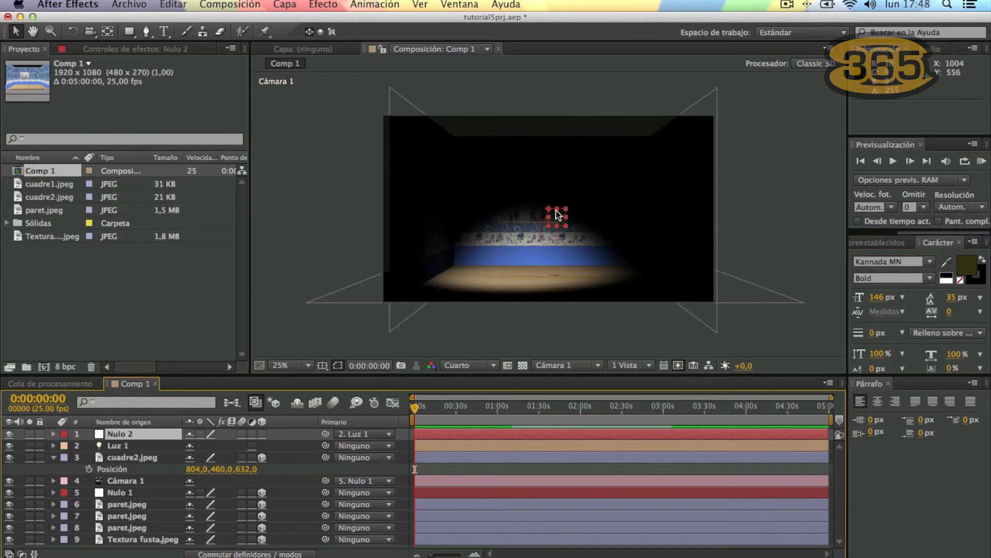
Step: Give Nulo 2 the Naranja label color and move it over the lower part of the framed picture
mouse_move(561, 222)
mouse_down()
mouse_move(631, 218)
mouse_move(602, 233)
mouse_up()
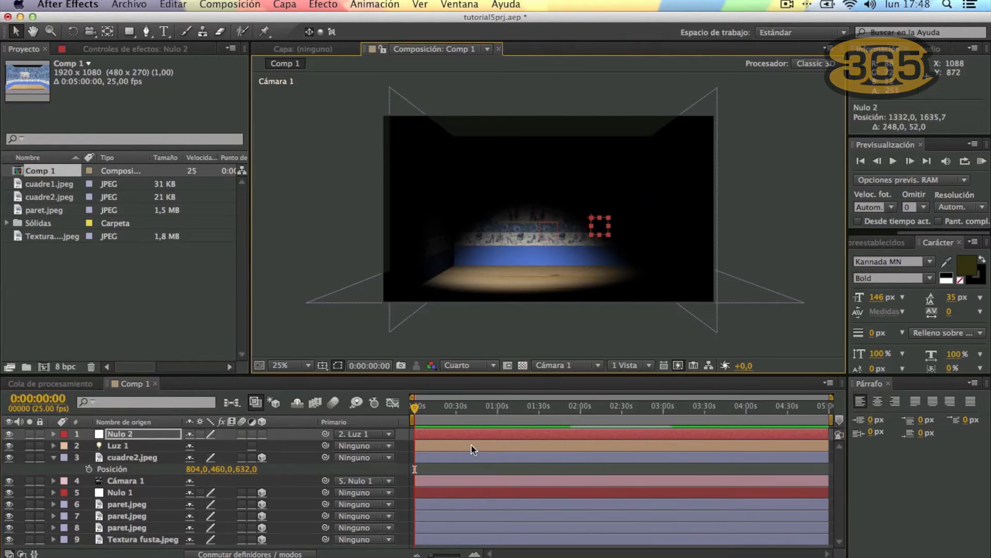
click(66, 436)
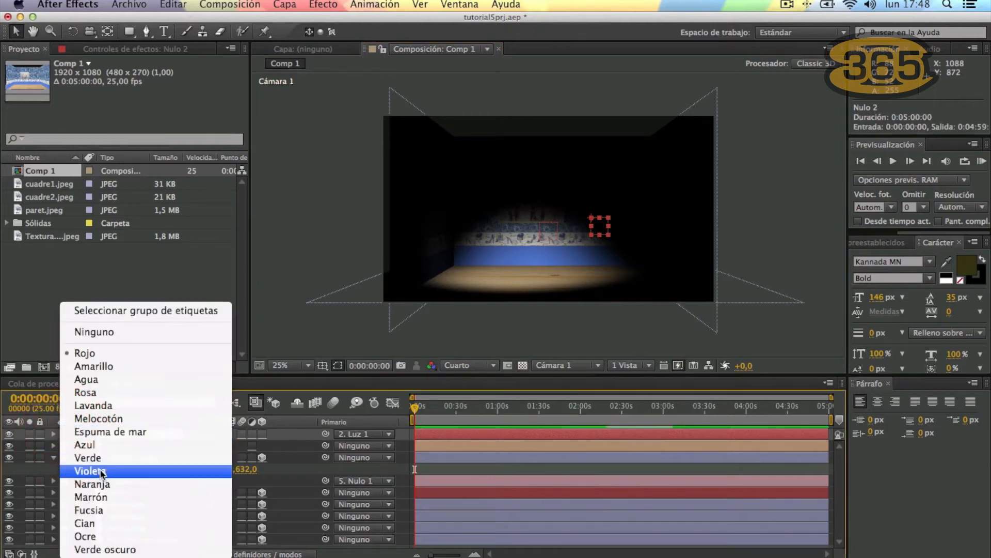
click(92, 484)
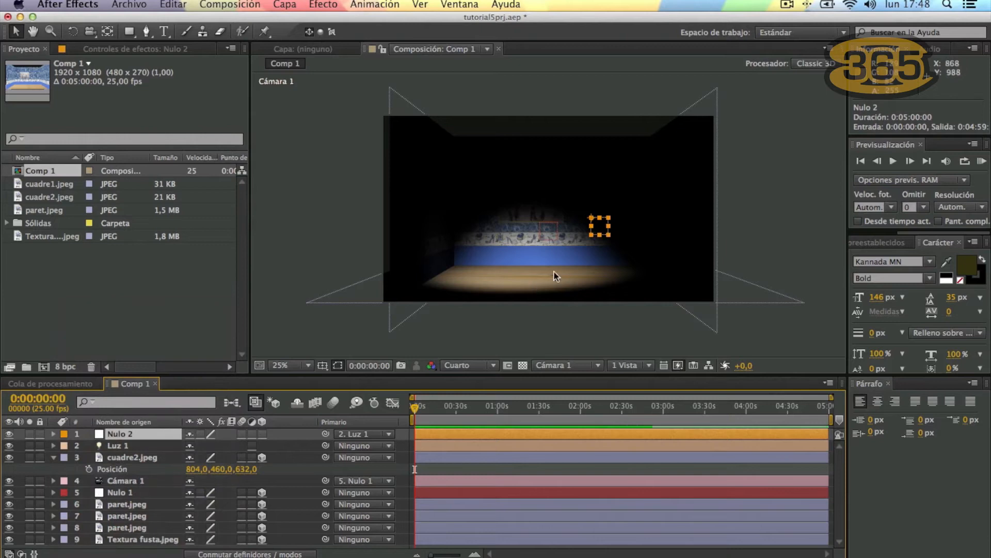
drag(600, 226, 592, 233)
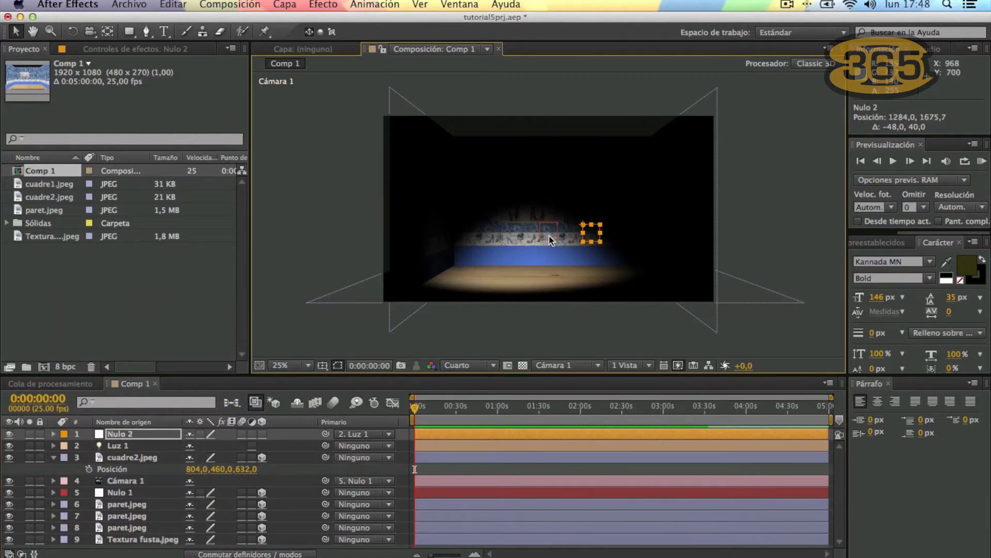
click(551, 240)
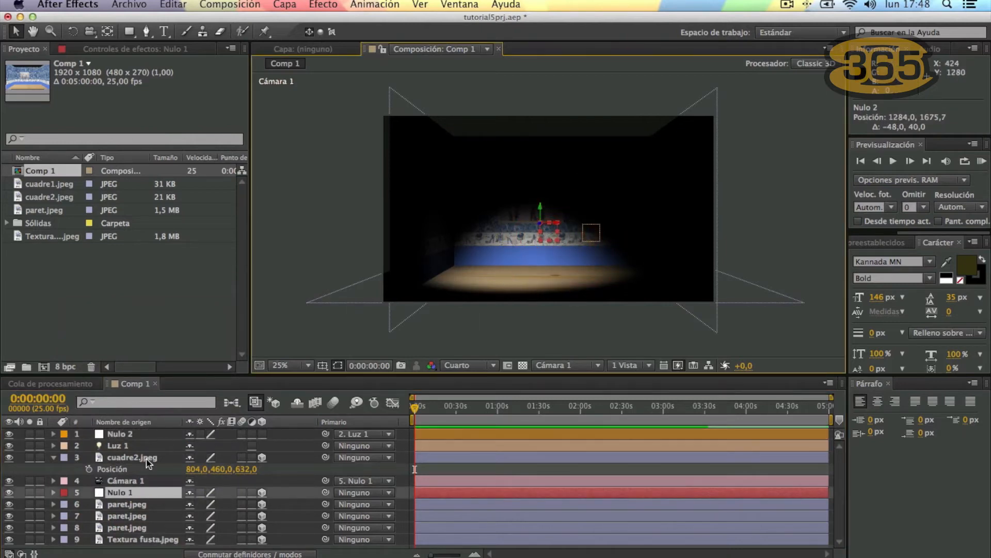
drag(593, 231, 548, 211)
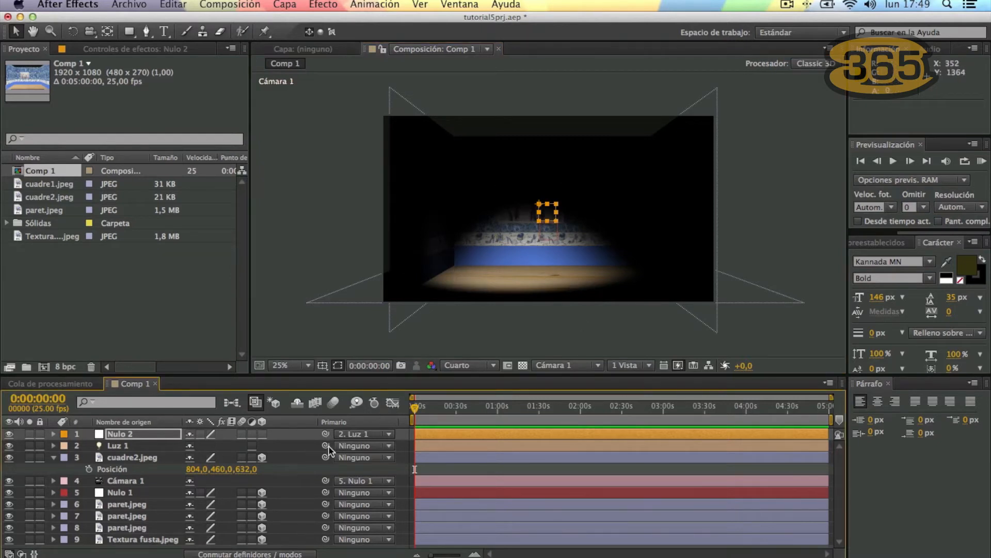
Step: Reverse the parenting by clearing Nulo 2's parent and making Nulo 2 the parent of Luz 1
drag(327, 446, 110, 436)
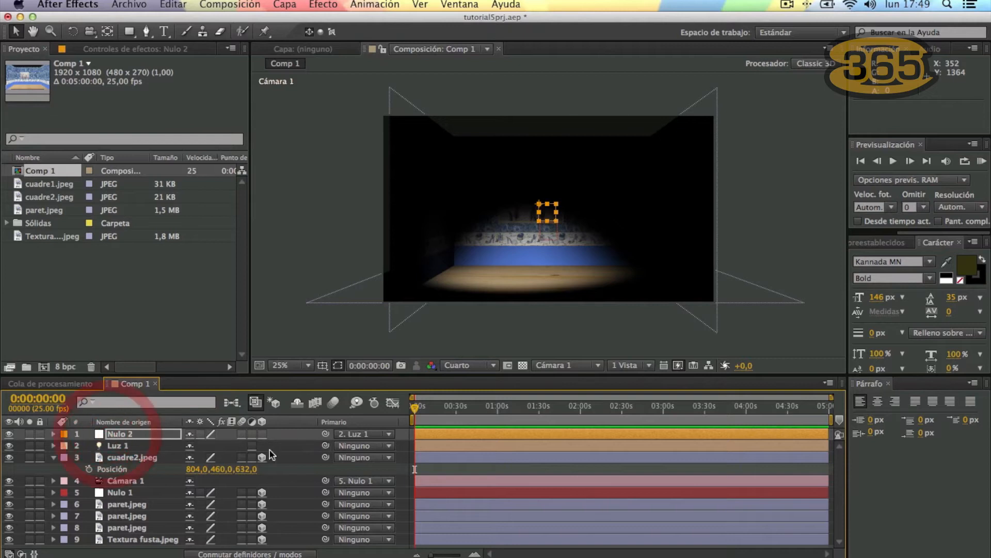
click(358, 434)
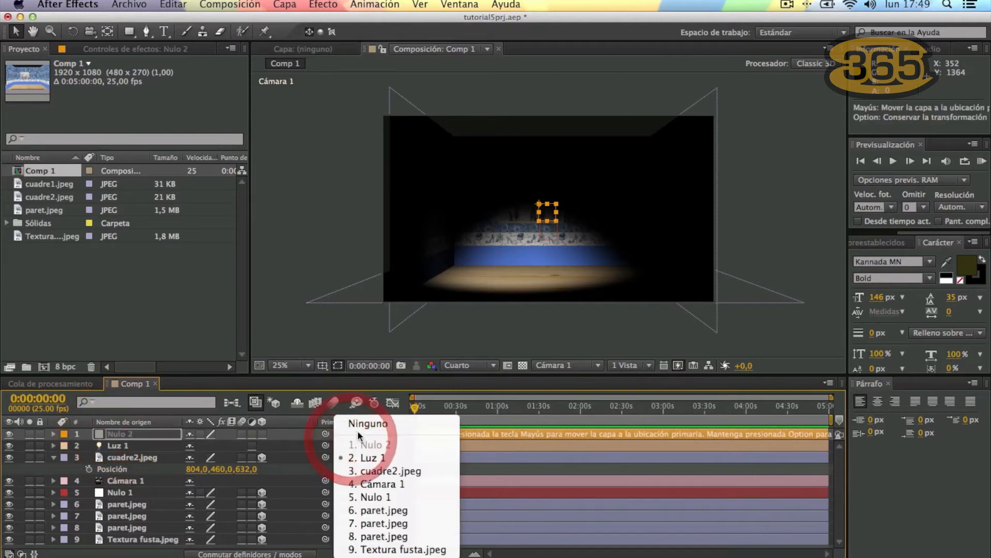
click(357, 417)
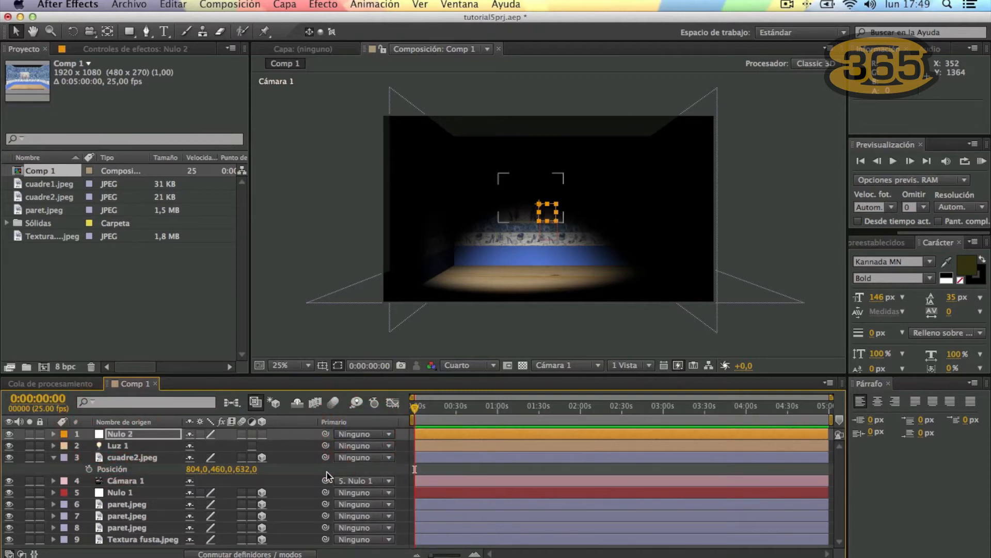
click(346, 446)
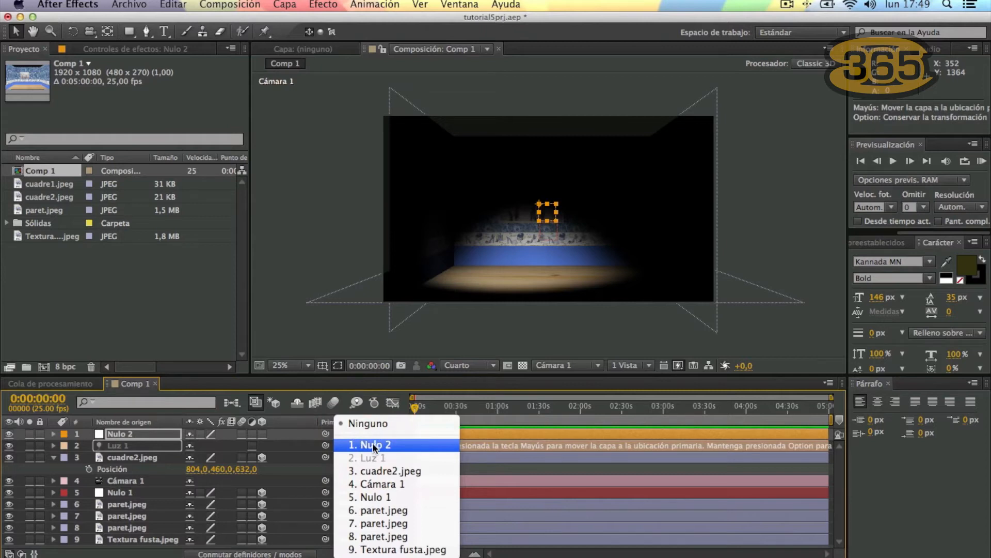
click(302, 445)
click(356, 446)
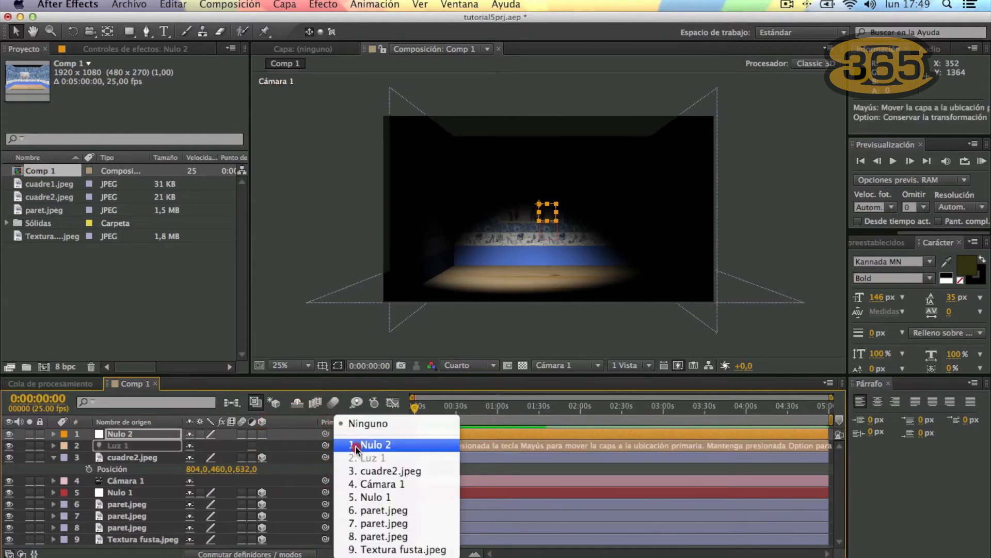
click(355, 445)
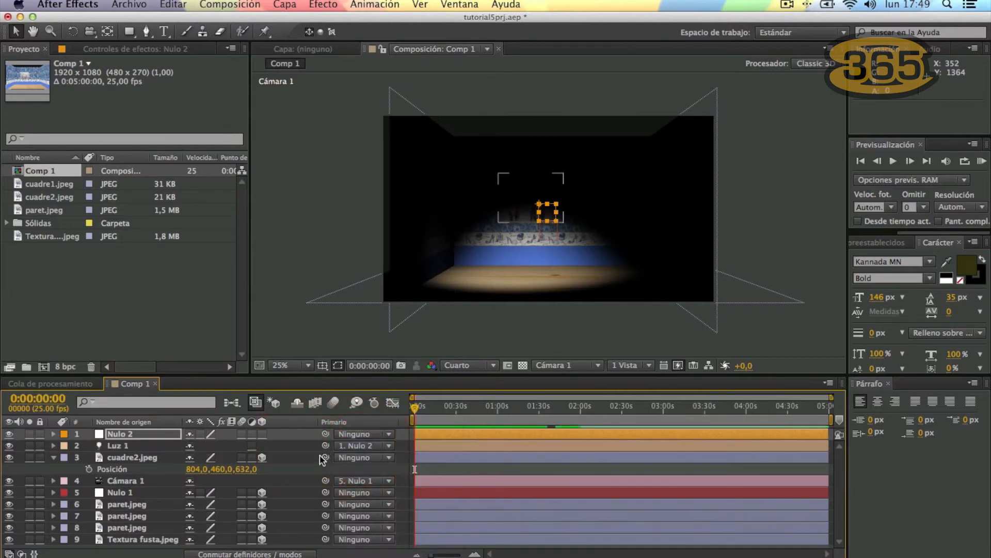
Step: Move Nulo 2 to about 1264, 124, and as a 3D layer keyframe its position at 0:00:00:00
mouse_move(543, 217)
mouse_down()
mouse_move(622, 215)
mouse_move(623, 155)
mouse_move(568, 118)
mouse_move(468, 106)
mouse_move(413, 135)
mouse_move(547, 183)
mouse_move(692, 158)
mouse_move(537, 128)
mouse_move(427, 125)
mouse_move(535, 85)
mouse_move(590, 32)
mouse_move(672, 105)
mouse_move(613, 246)
mouse_move(480, 262)
mouse_move(508, 85)
mouse_move(603, 170)
mouse_move(673, 149)
mouse_move(466, 142)
mouse_move(504, 120)
mouse_move(629, 109)
mouse_move(652, 140)
mouse_move(507, 119)
mouse_move(438, 138)
mouse_move(572, 124)
mouse_move(547, 211)
mouse_up()
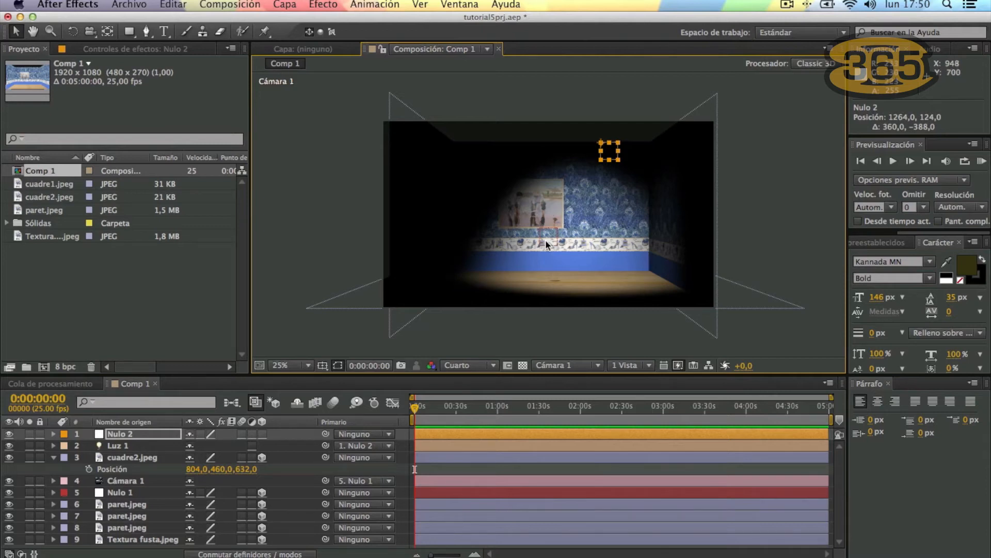
click(262, 435)
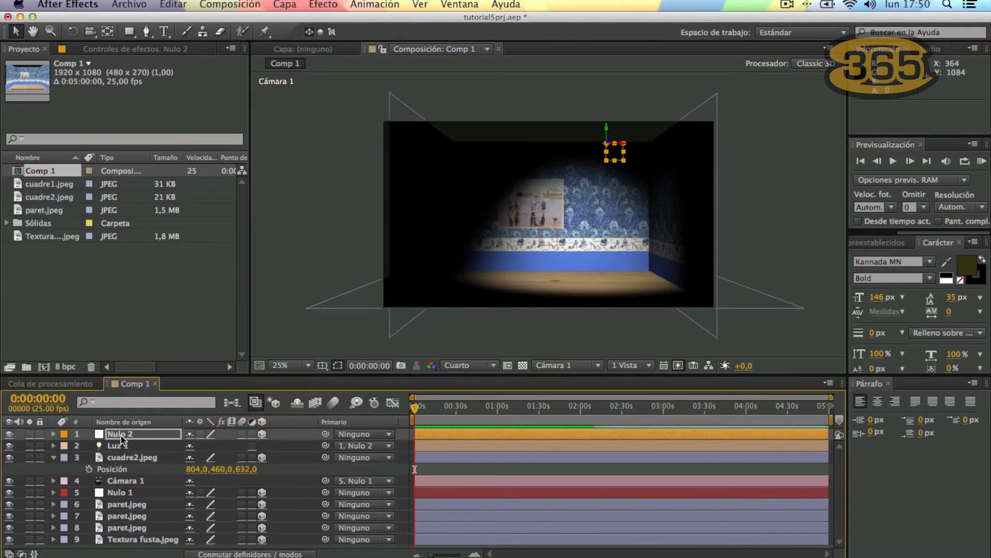
key(p)
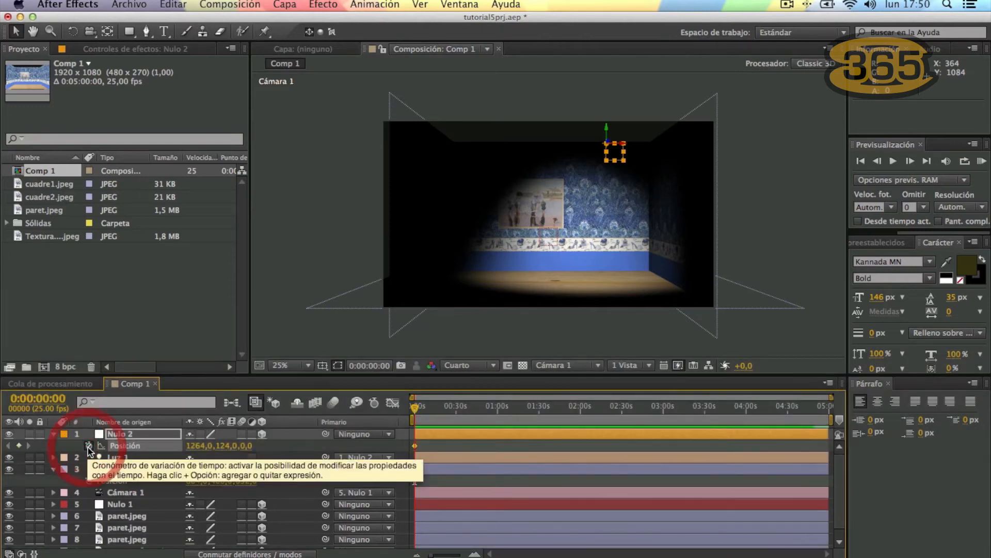
click(89, 446)
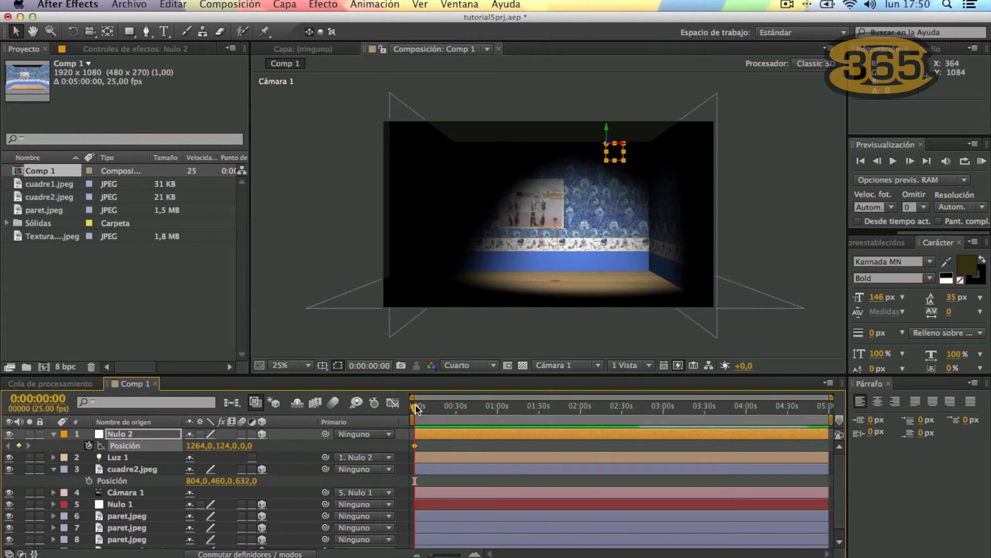
Step: Keyframe Nulo 2's position at 0:00:04:23 to about 544, -8, 0, and at about 10 seconds down beside the right wall
drag(832, 398, 465, 396)
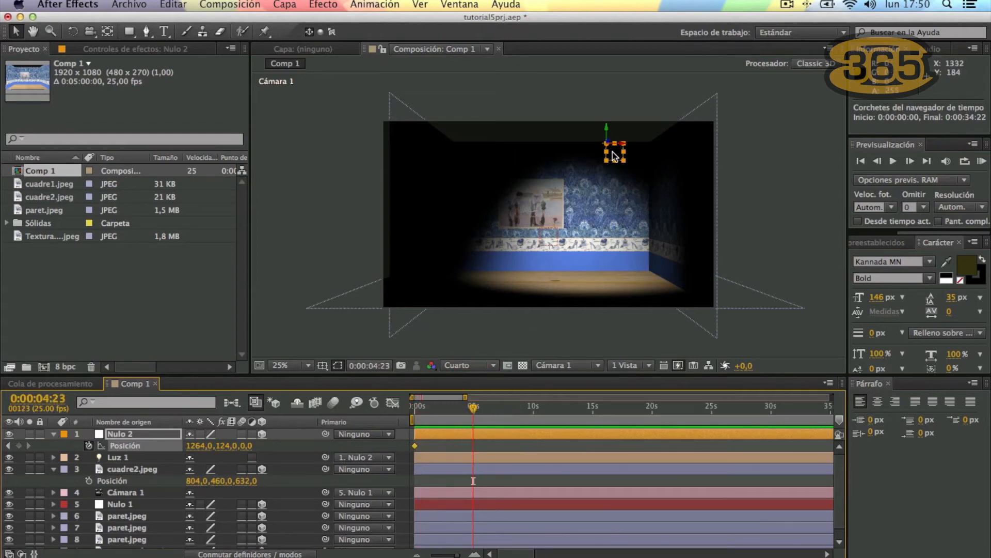
drag(614, 155, 490, 129)
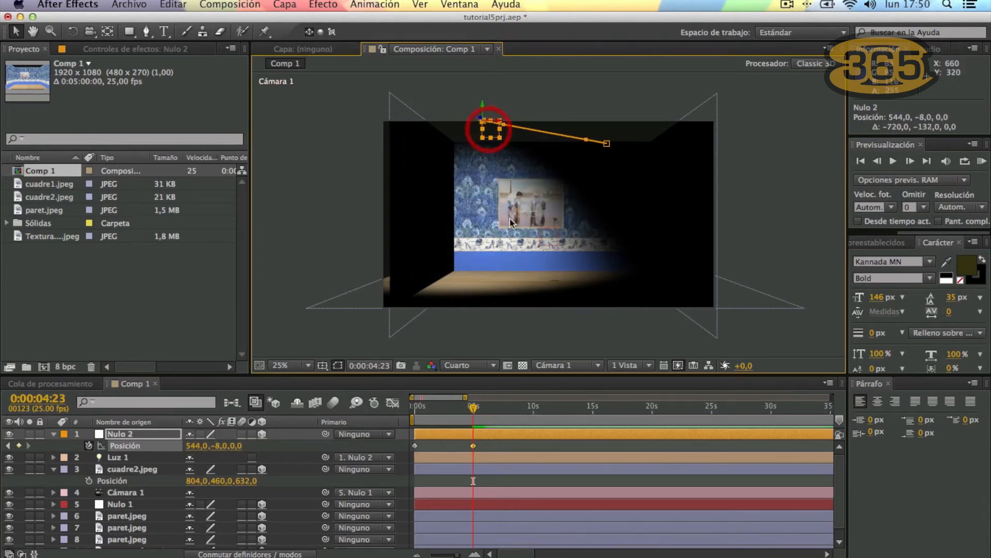
drag(474, 413, 535, 413)
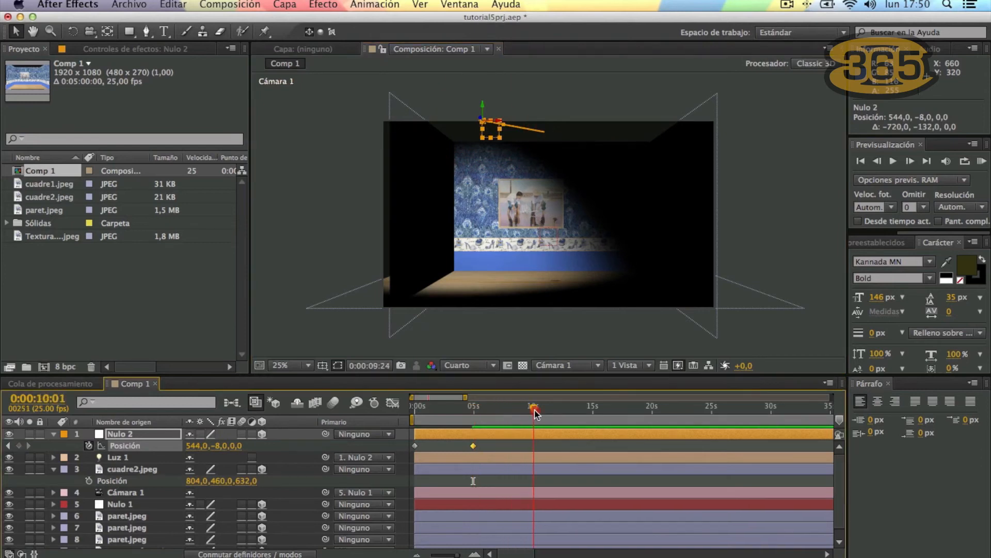
drag(493, 133, 651, 216)
Step: Keyframe Nulo 1's position at 0:00:00:00 to about 1223, 735.5, 1116.3, bringing the camera closer to the back wall
drag(534, 411, 412, 410)
click(133, 506)
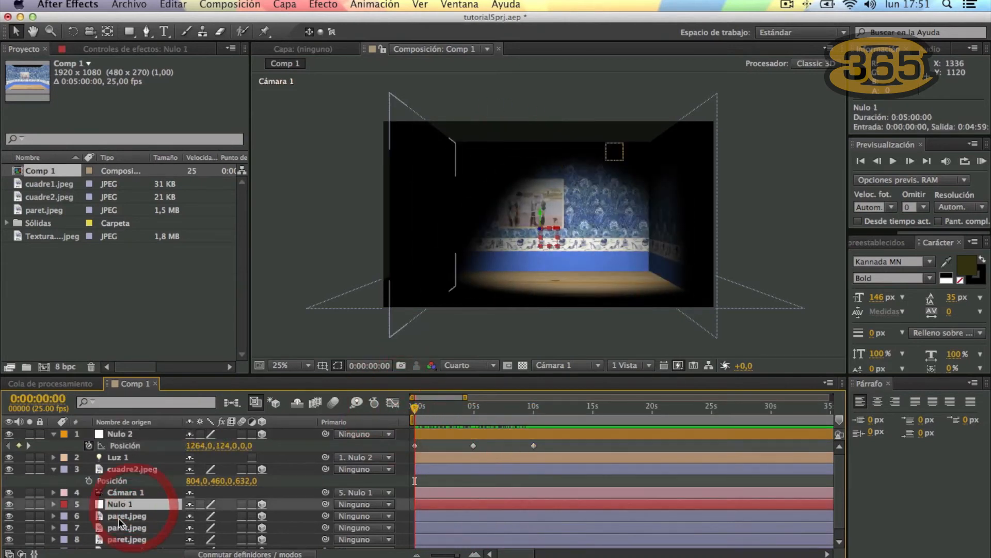
key(p)
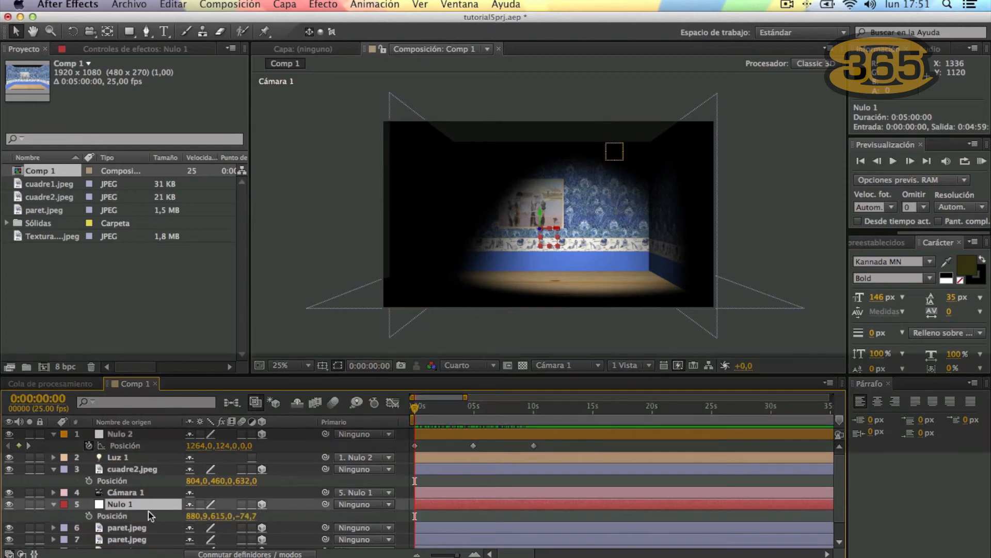
click(89, 515)
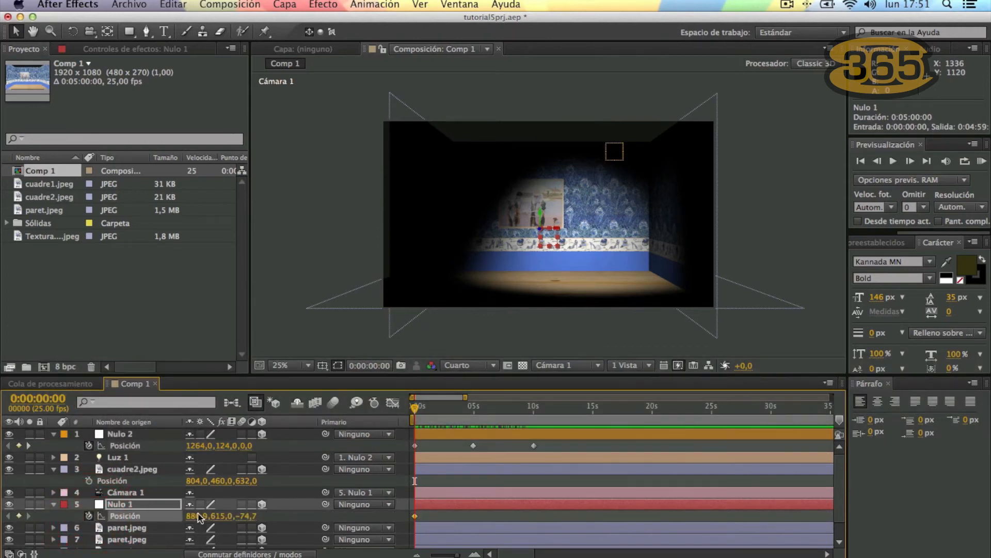
drag(250, 515, 610, 259)
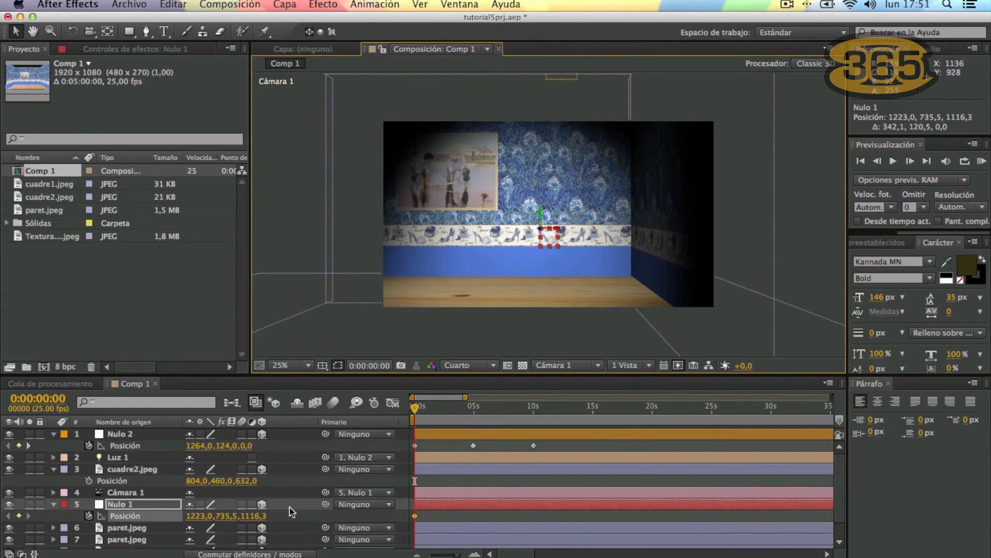
Step: Keyframe Nulo 1's position to about 779.8, 708.3, 1116.3 at 0:00:04:23 and about 1347.5, 786.1, 1116.3 at 0:00:10:01
drag(417, 415, 475, 417)
mouse_move(547, 238)
mouse_down()
mouse_move(471, 221)
mouse_move(469, 250)
mouse_move(442, 252)
mouse_move(444, 237)
mouse_move(467, 249)
mouse_move(469, 236)
mouse_up()
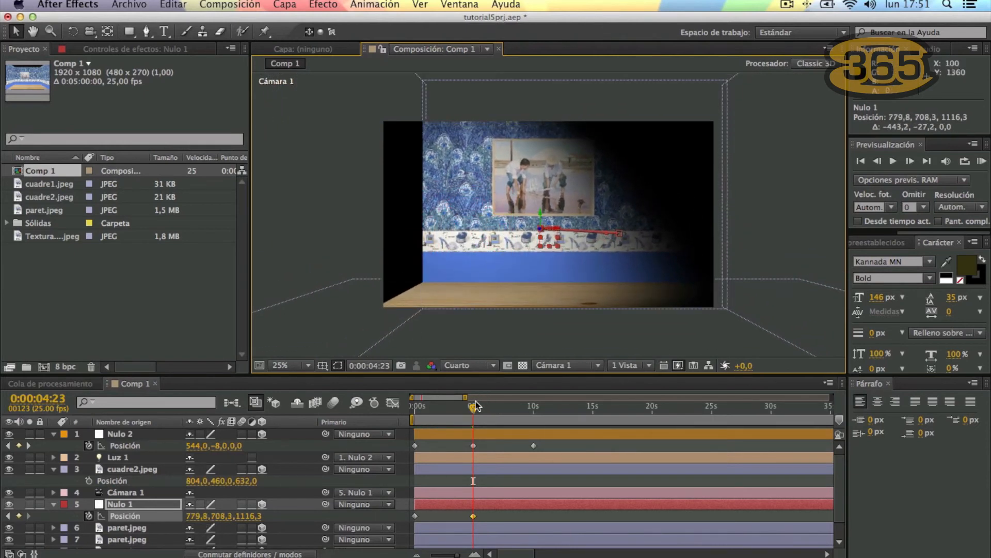
drag(473, 410, 533, 417)
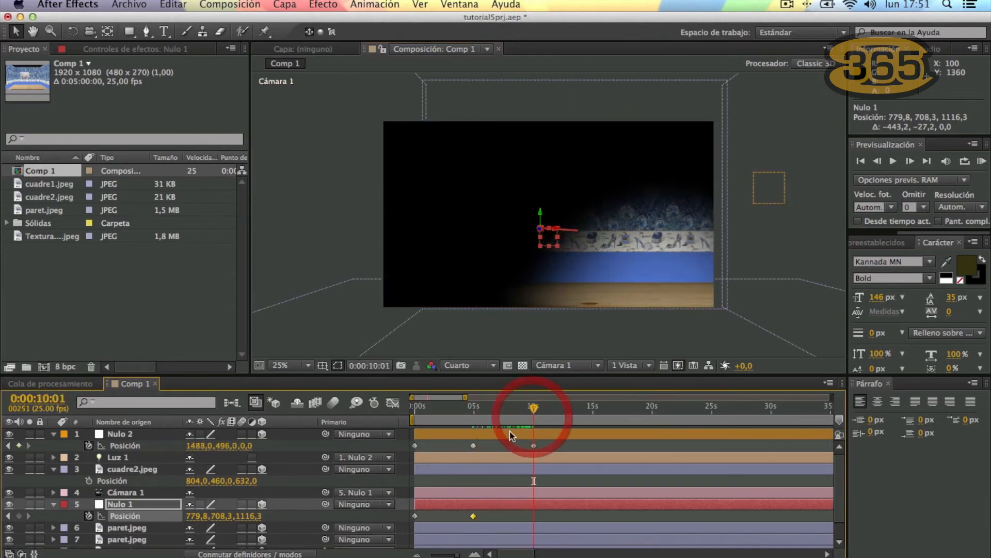
scroll(439, 504, down, 1)
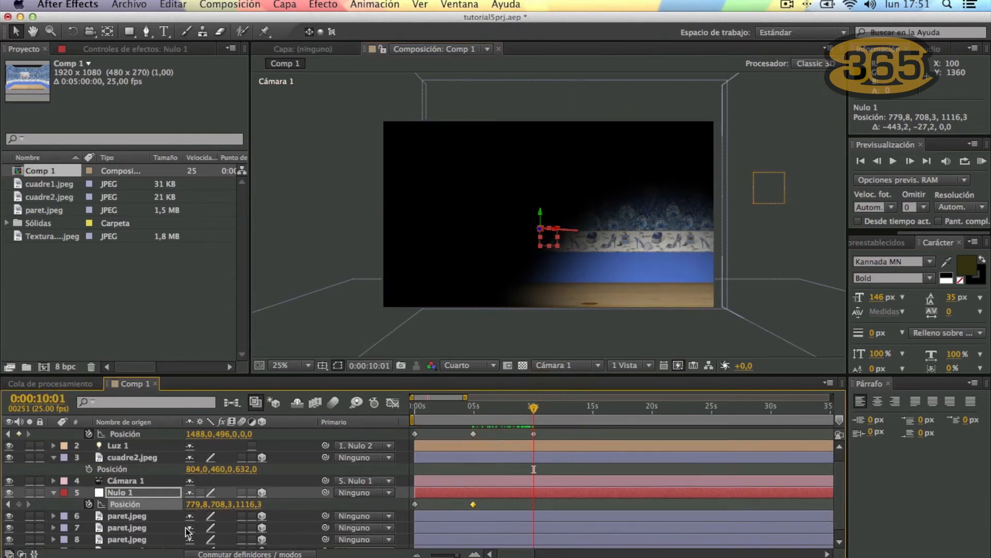
drag(540, 234, 647, 252)
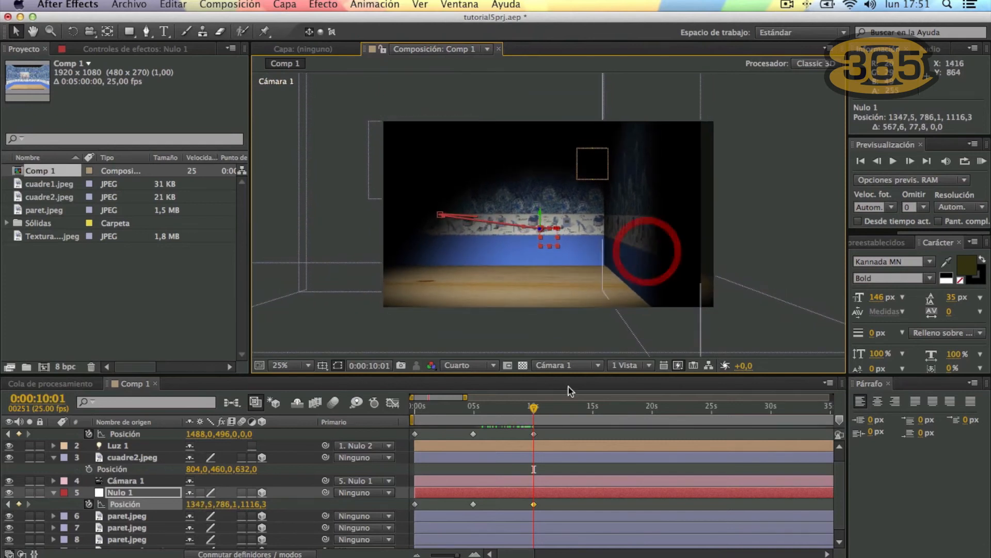
Step: Set Nulo 2's X rotation to 17° and keyframe it at 0:00:00:00
click(534, 408)
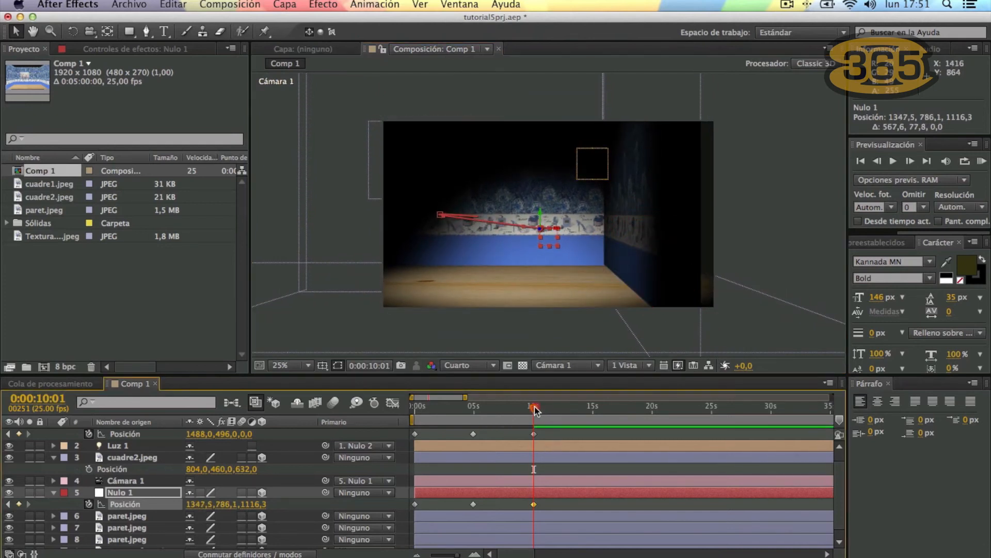
drag(535, 408, 392, 409)
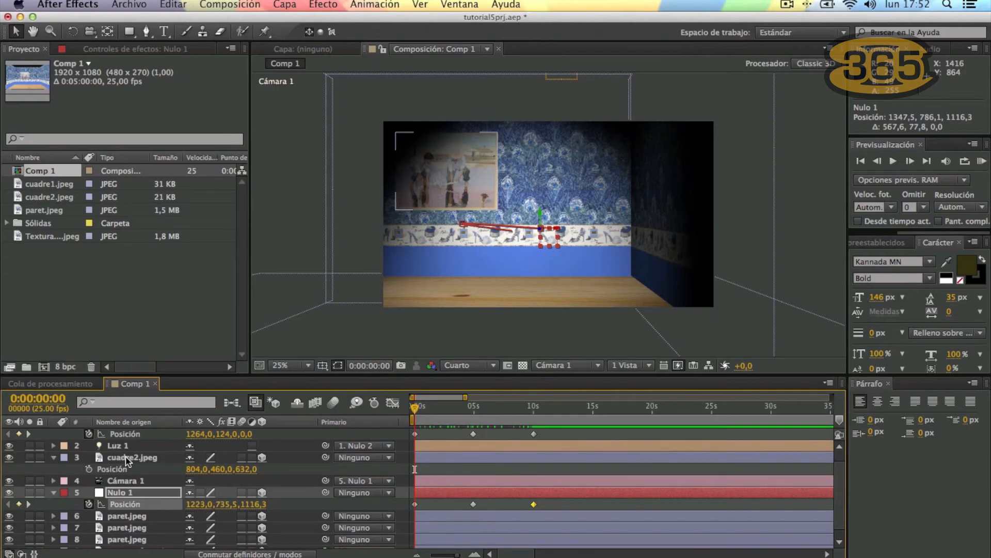
click(115, 447)
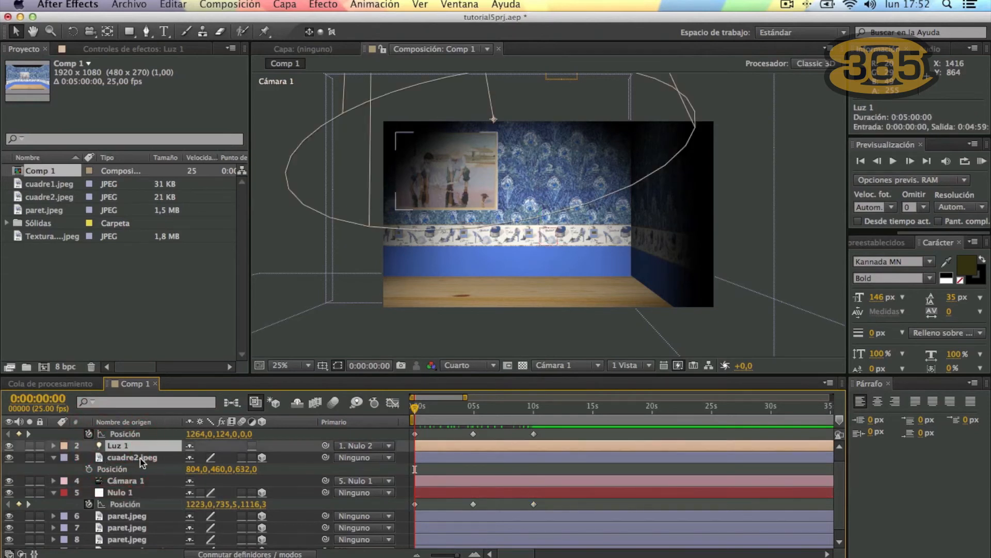
scroll(134, 436, up, 1)
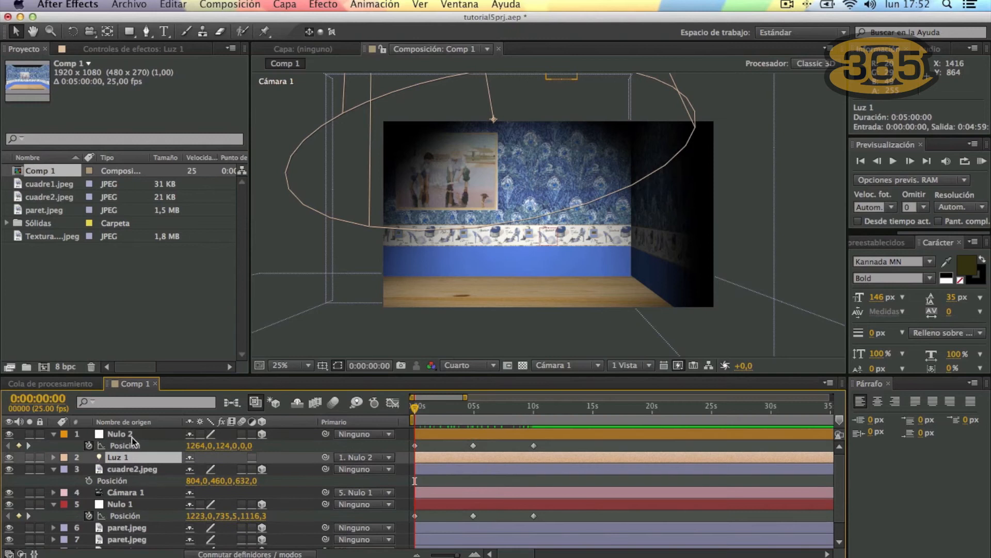
click(132, 435)
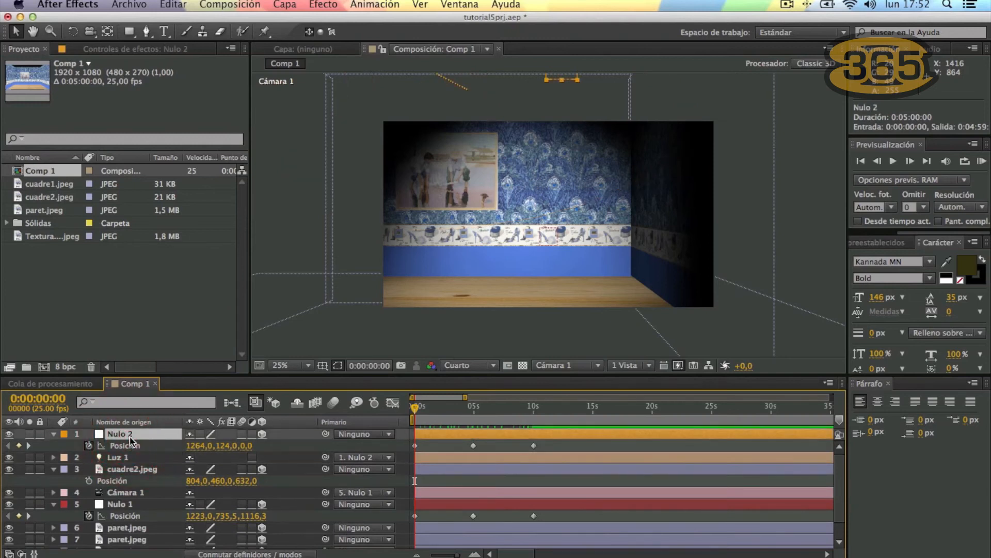
key(r)
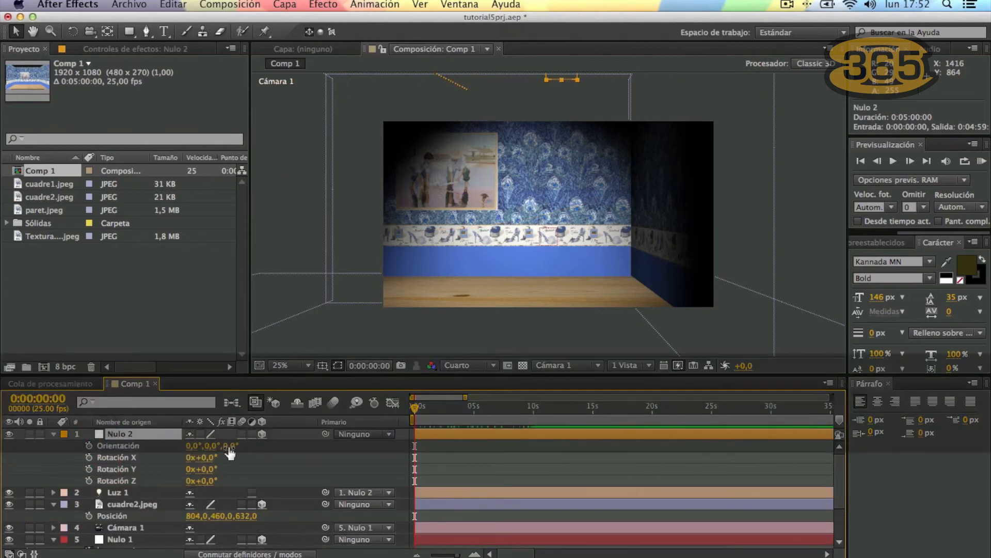
mouse_move(205, 456)
mouse_down()
mouse_move(242, 456)
mouse_move(189, 455)
mouse_move(217, 456)
mouse_up()
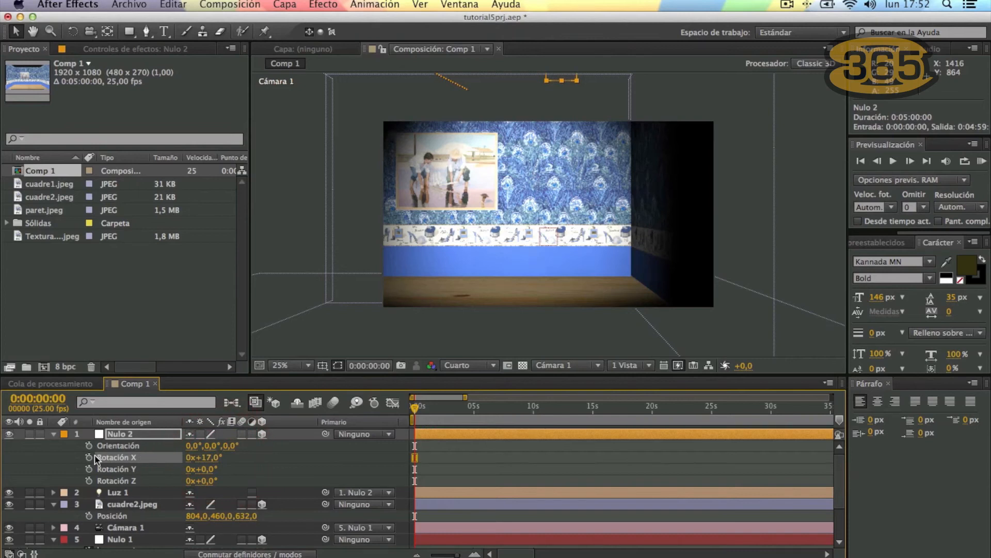
click(89, 457)
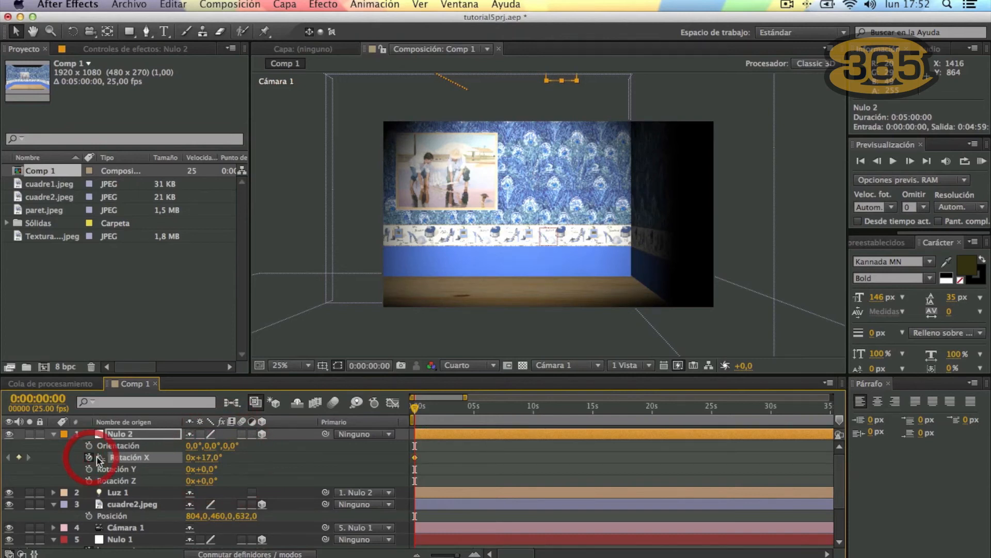
Step: Keyframe Nulo 2's X rotation to -12° at 0:00:05:00 and 12° at 0:00:09:23
drag(415, 414, 474, 408)
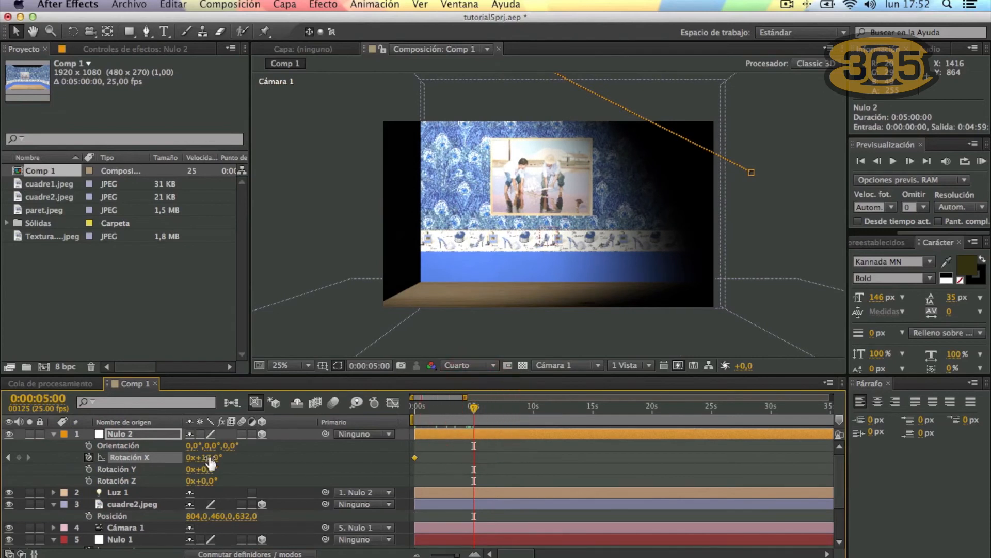
drag(213, 457, 191, 457)
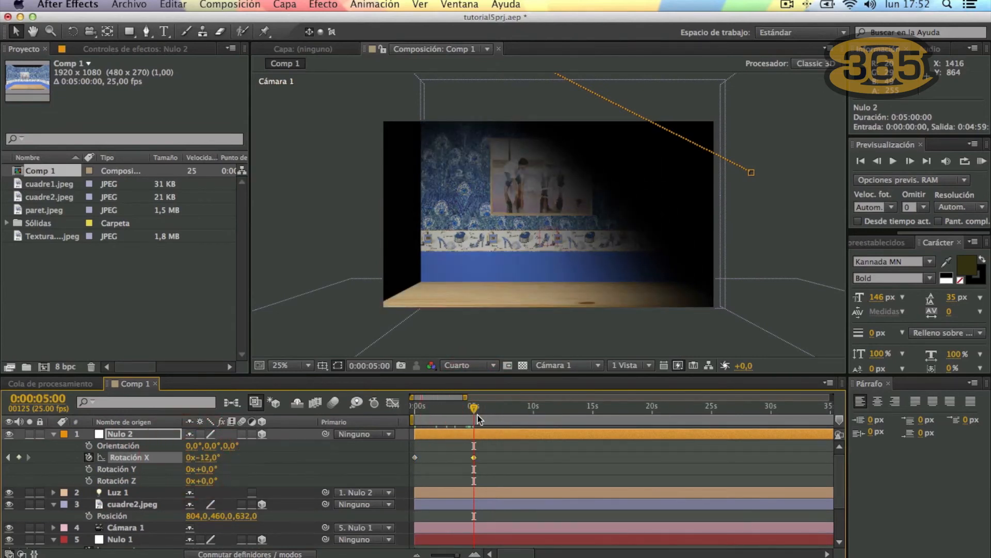
drag(474, 413, 534, 414)
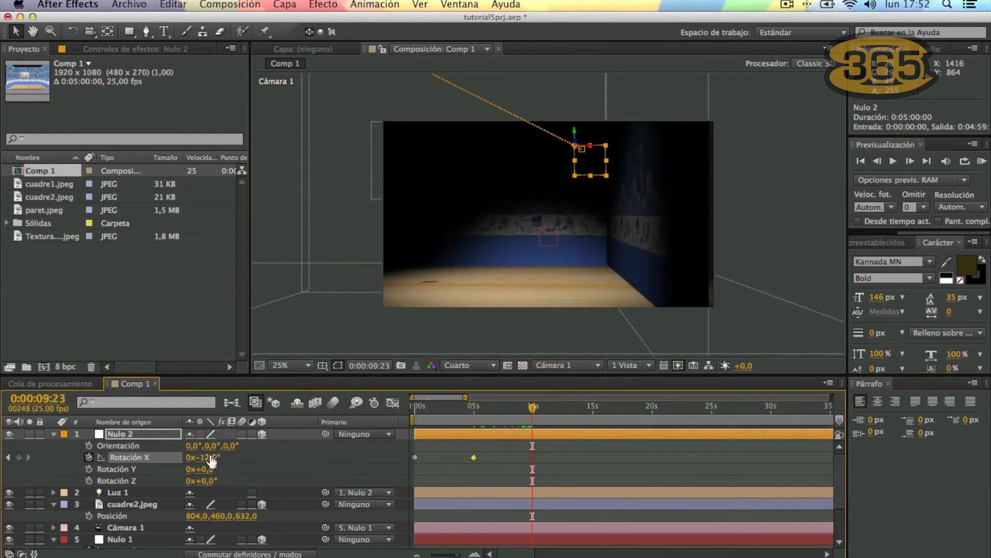
drag(205, 455, 226, 455)
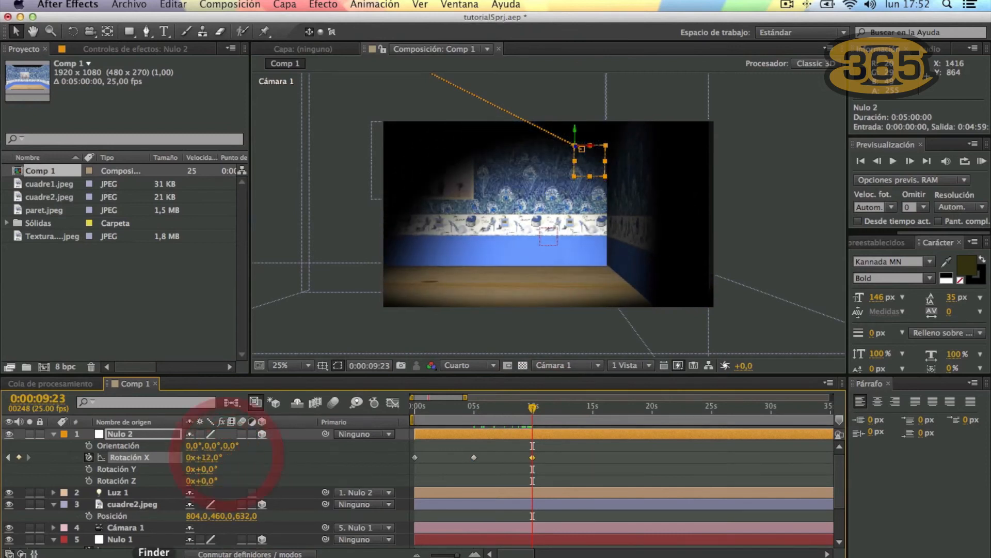
Step: Set Nulo 1's X rotation to -16° and keyframe it at 0:00:00:00
drag(535, 412, 408, 418)
click(123, 528)
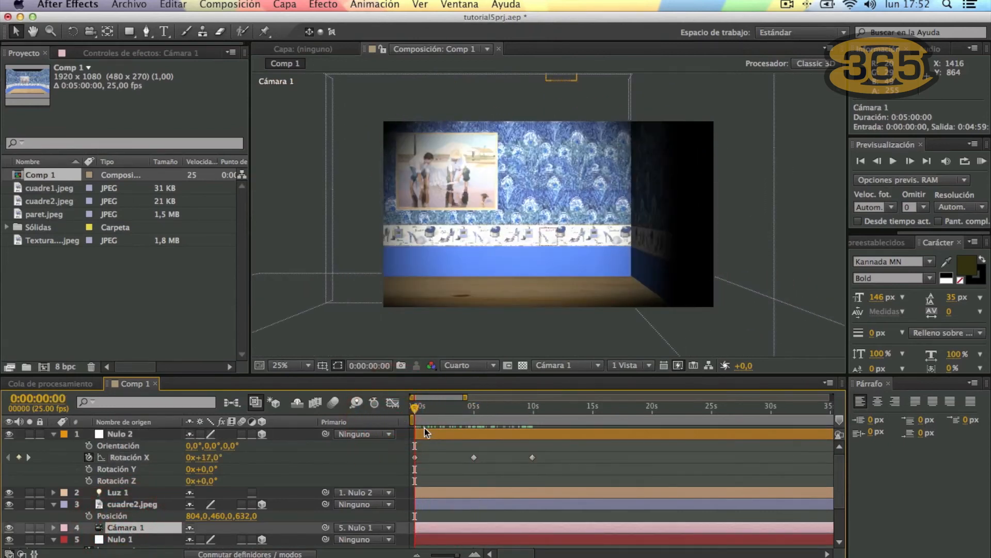
click(126, 540)
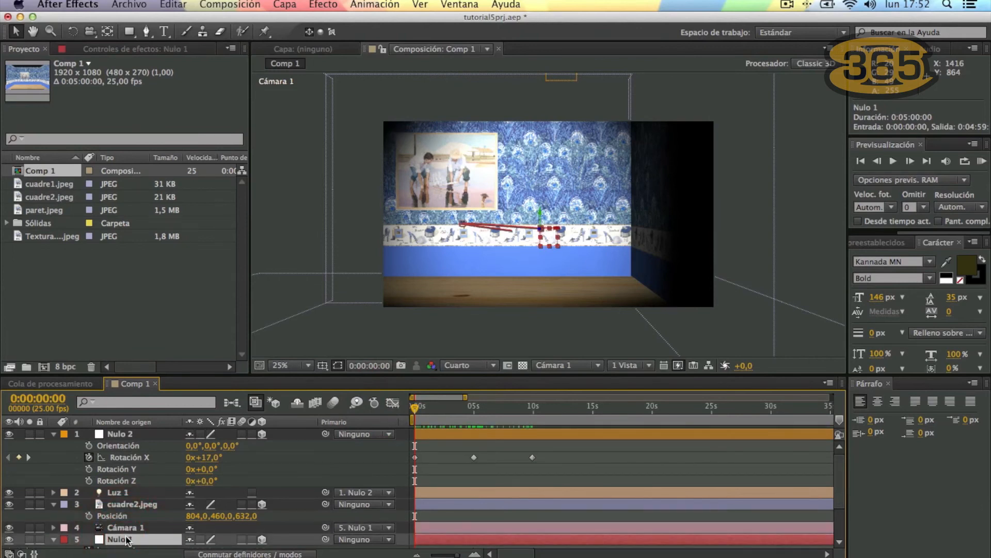
key(r)
scroll(129, 540, down, 3)
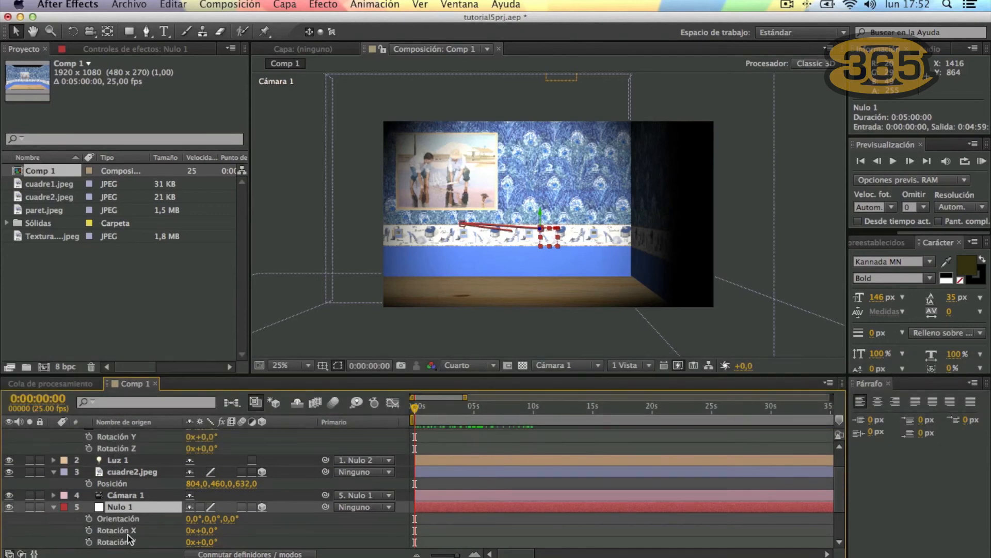
scroll(129, 539, down, 2)
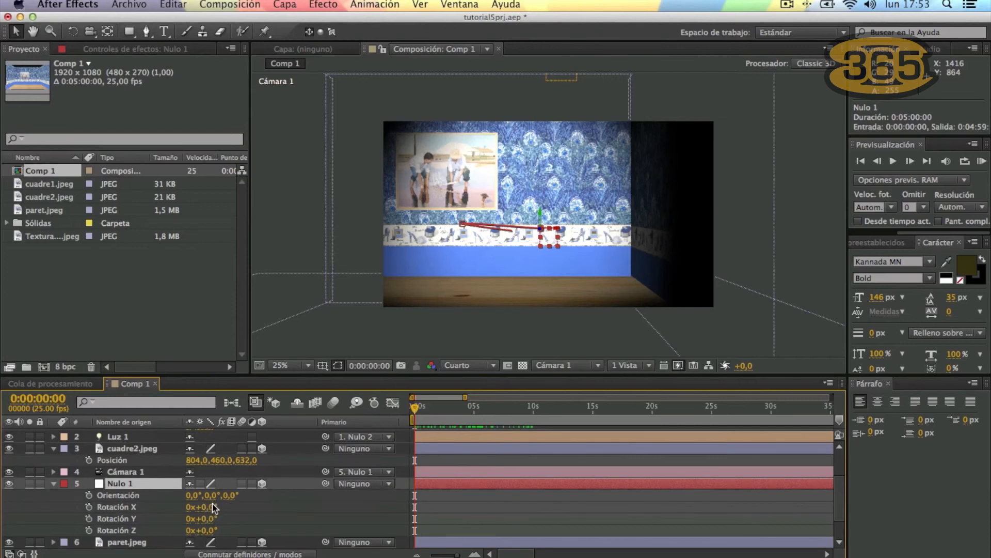
drag(209, 506, 201, 507)
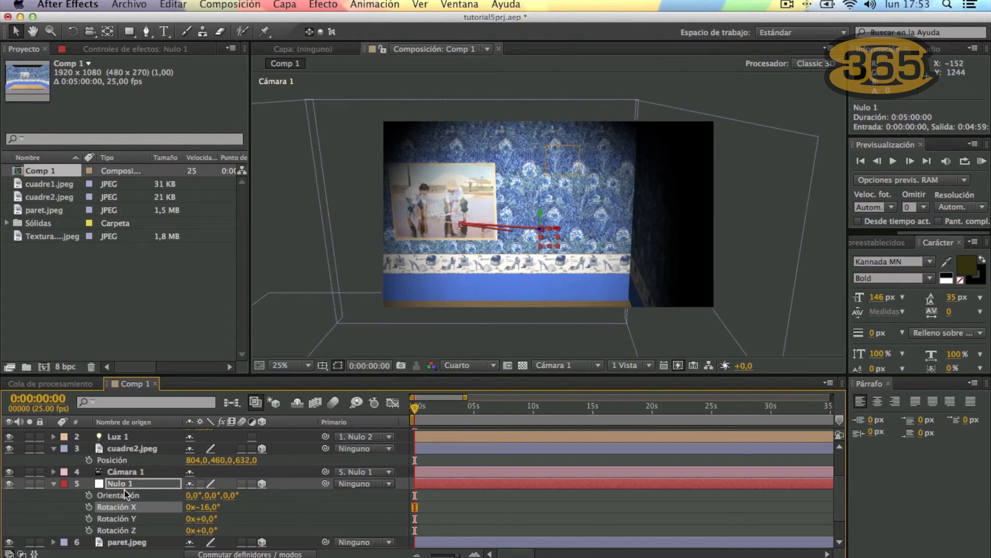
click(89, 508)
Step: Keyframe Nulo 1's X rotation to 2° at 0:00:05:02 and -16° at 0:00:09:24
drag(416, 410, 477, 417)
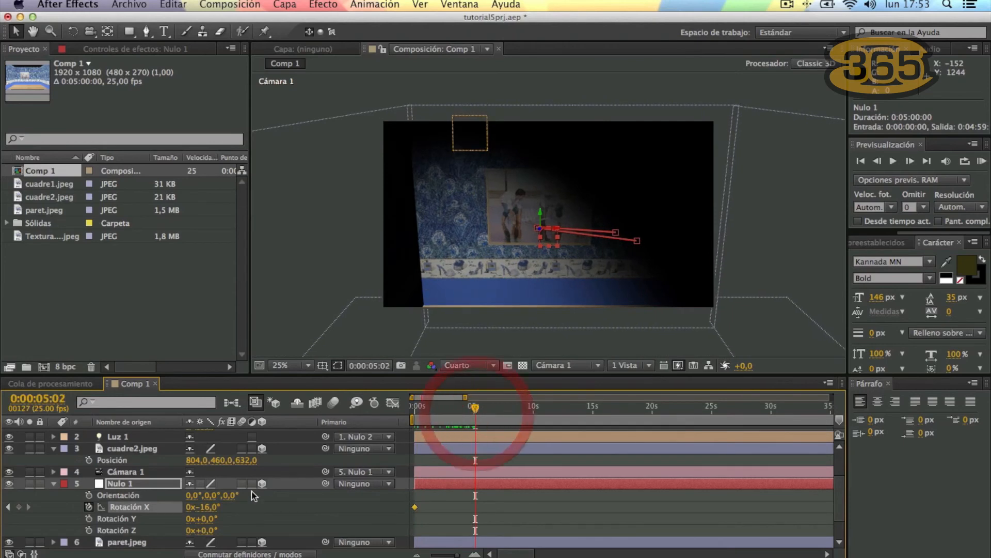
drag(208, 507, 221, 506)
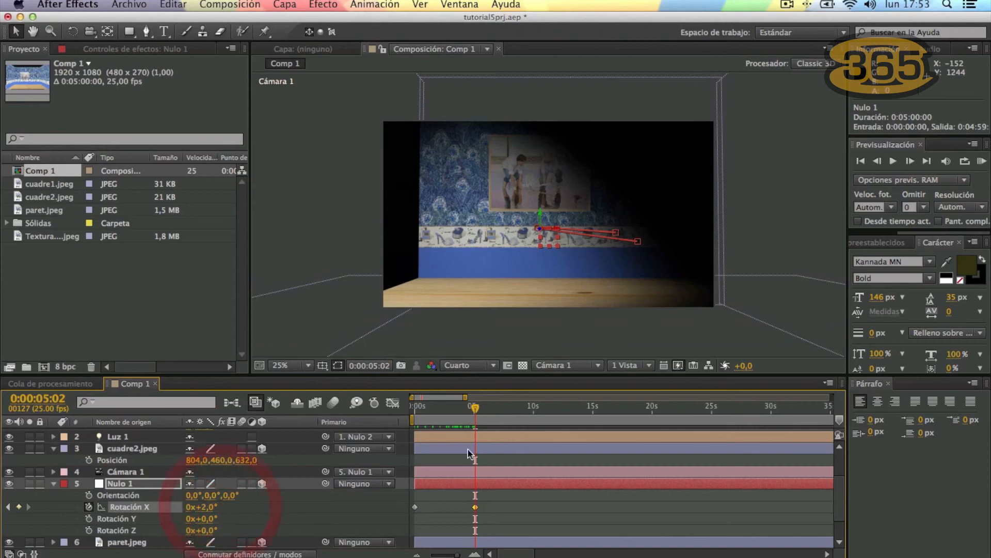
drag(477, 412, 537, 416)
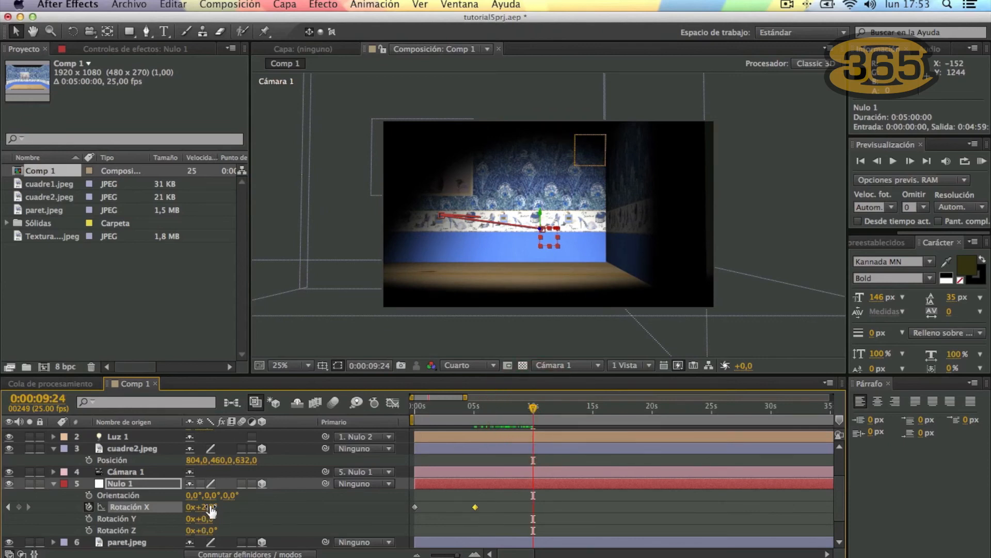
drag(210, 506, 202, 510)
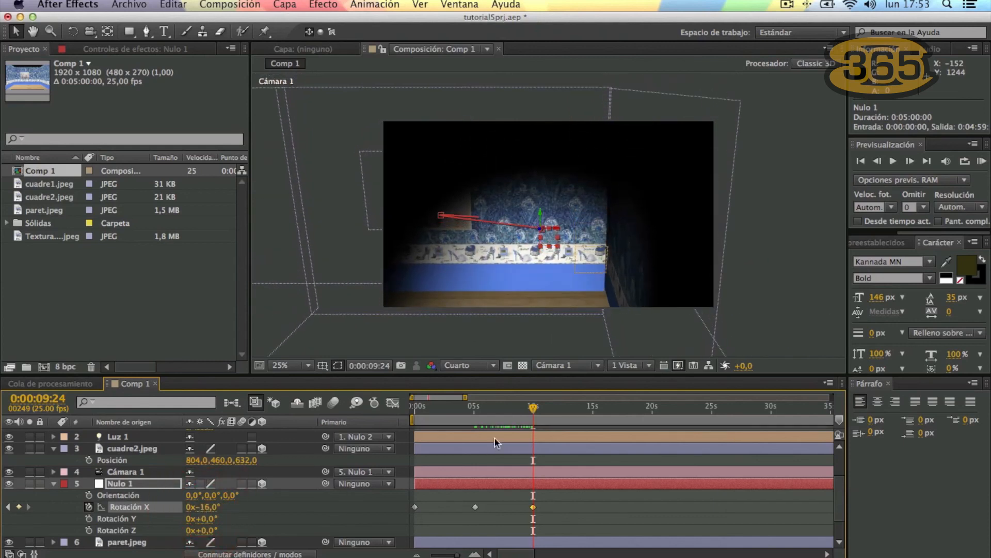
Step: Scrub through the first ten seconds to review the combined light and camera animation
mouse_move(533, 411)
mouse_down()
mouse_move(444, 421)
mouse_move(532, 419)
mouse_up()
key(w)
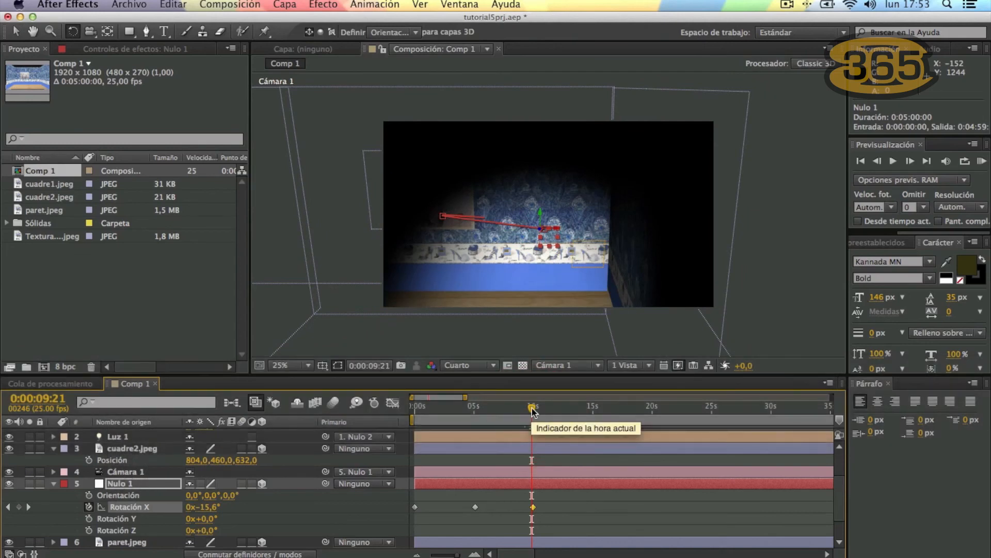
key(v)
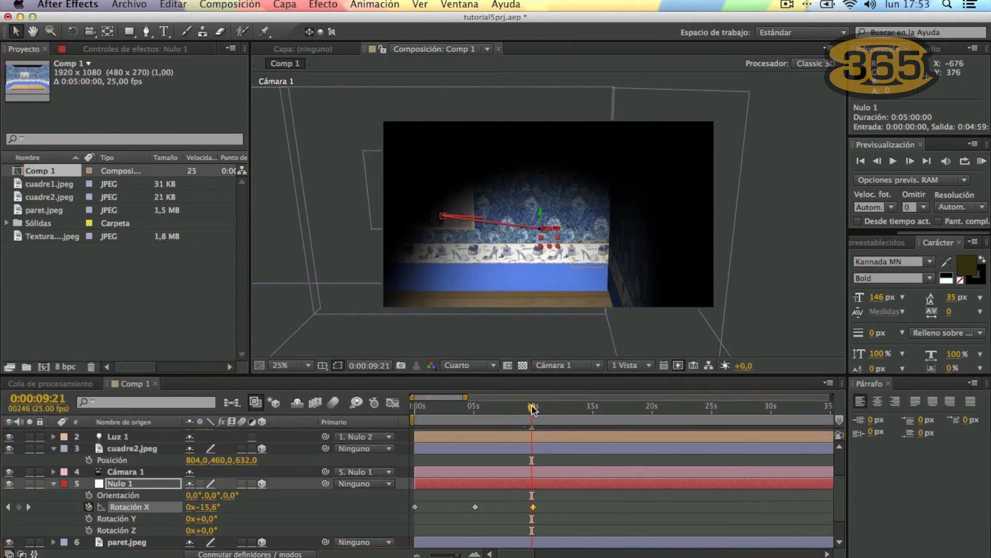
mouse_move(532, 408)
mouse_down()
mouse_move(413, 407)
mouse_move(547, 414)
mouse_up()
drag(510, 411, 418, 399)
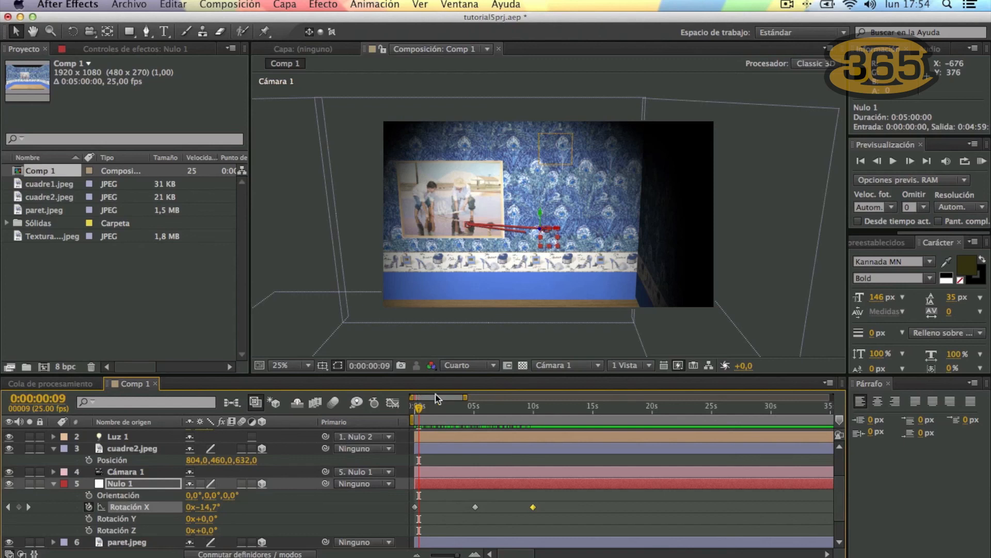
Step: Compare the Cámara activa view with the Cámara 1 view at the start of the animation
click(558, 366)
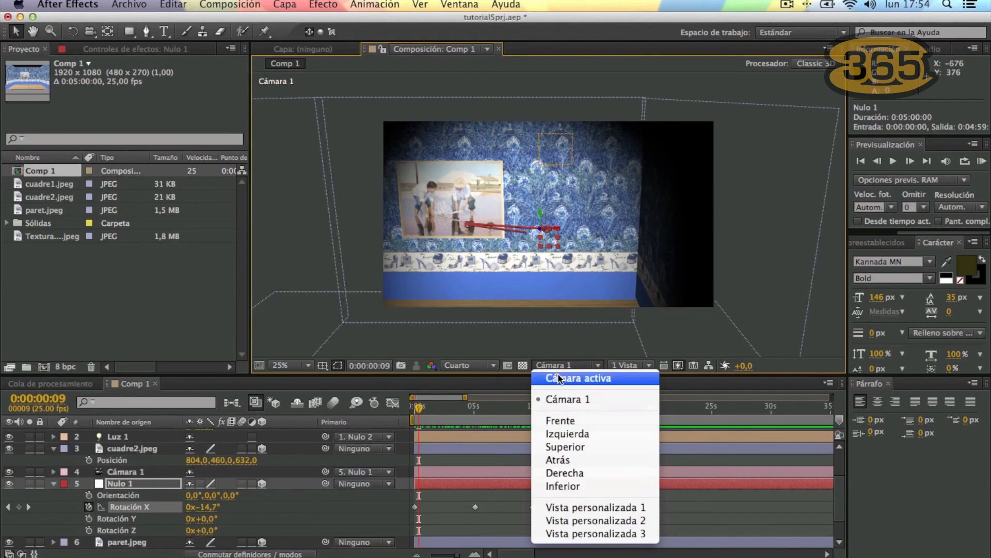
click(558, 376)
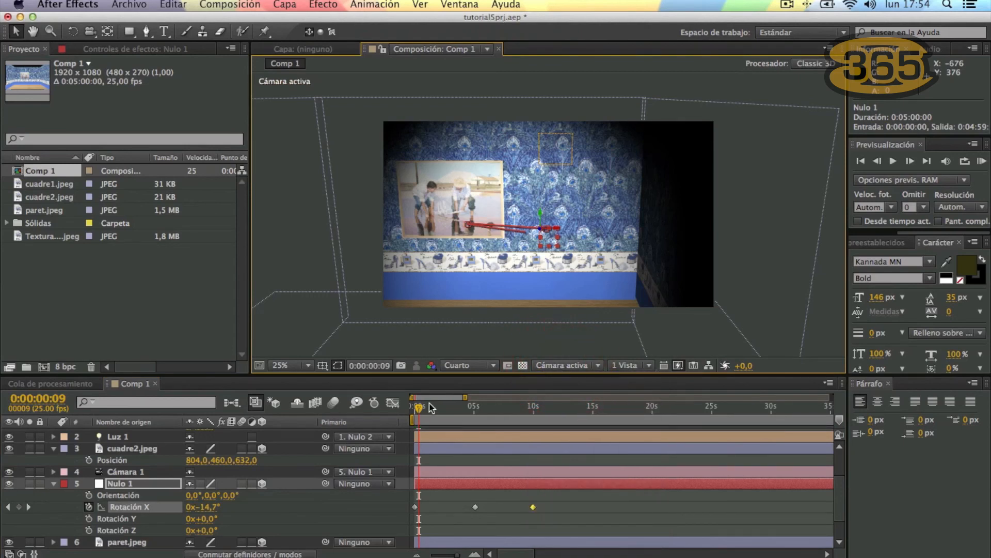
drag(419, 407, 394, 412)
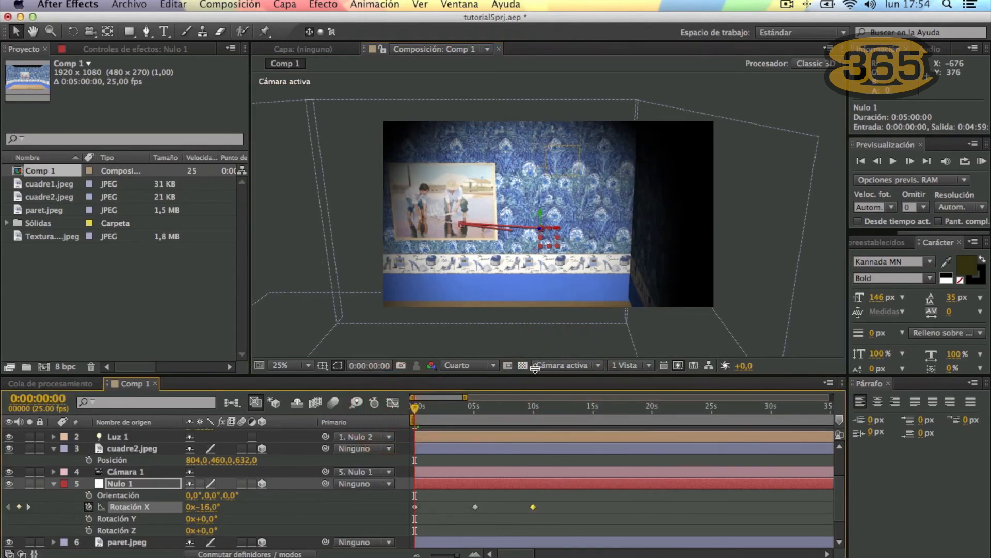
click(552, 368)
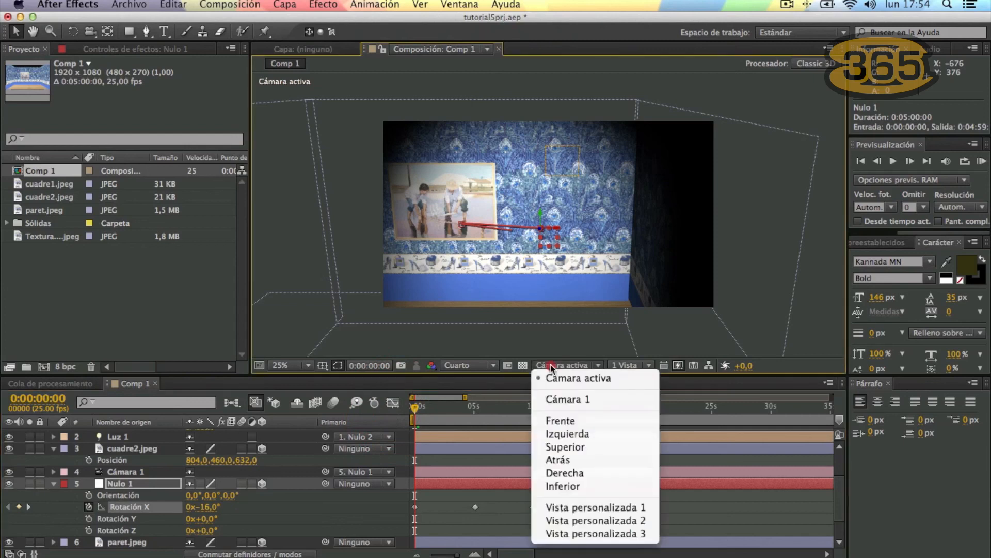
click(555, 402)
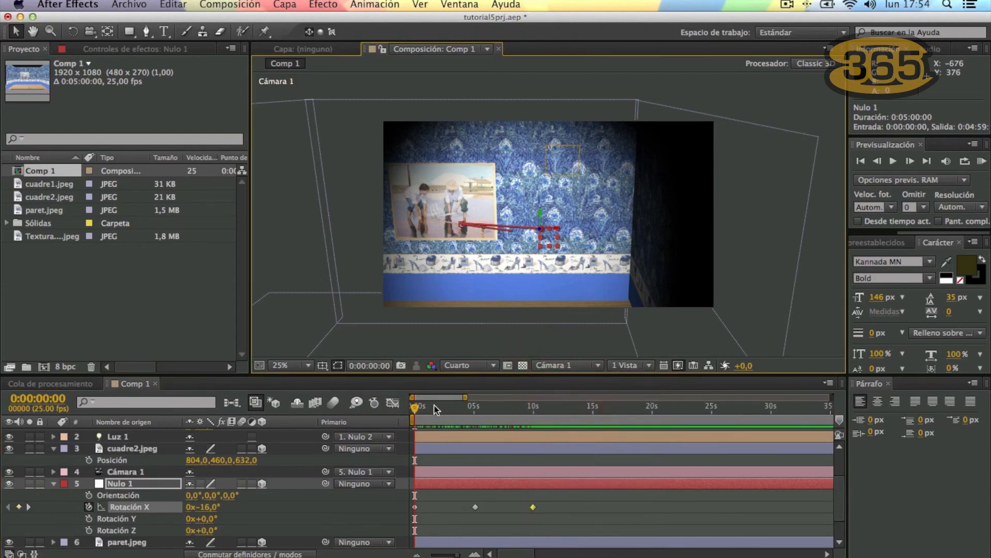
mouse_move(417, 408)
mouse_down()
mouse_move(531, 409)
mouse_move(414, 410)
mouse_up()
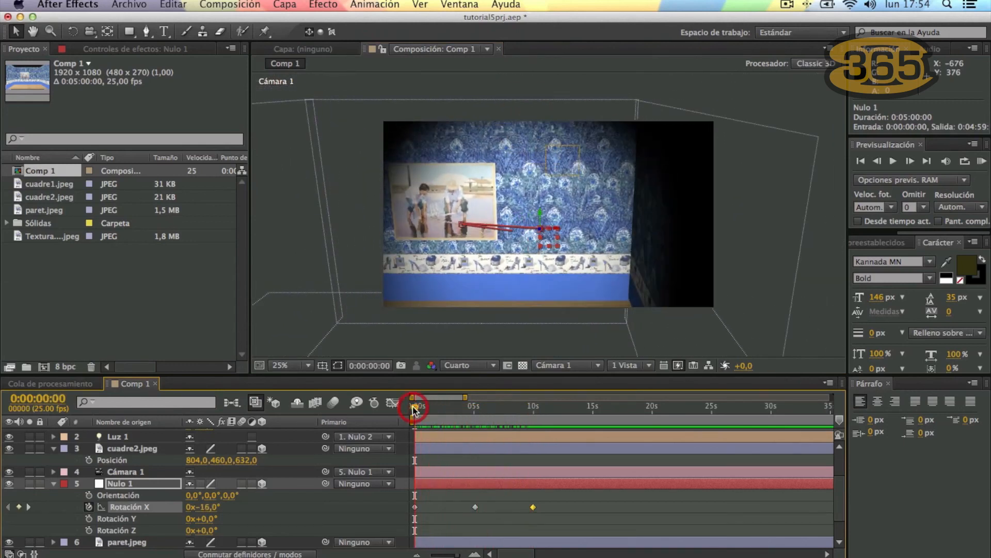